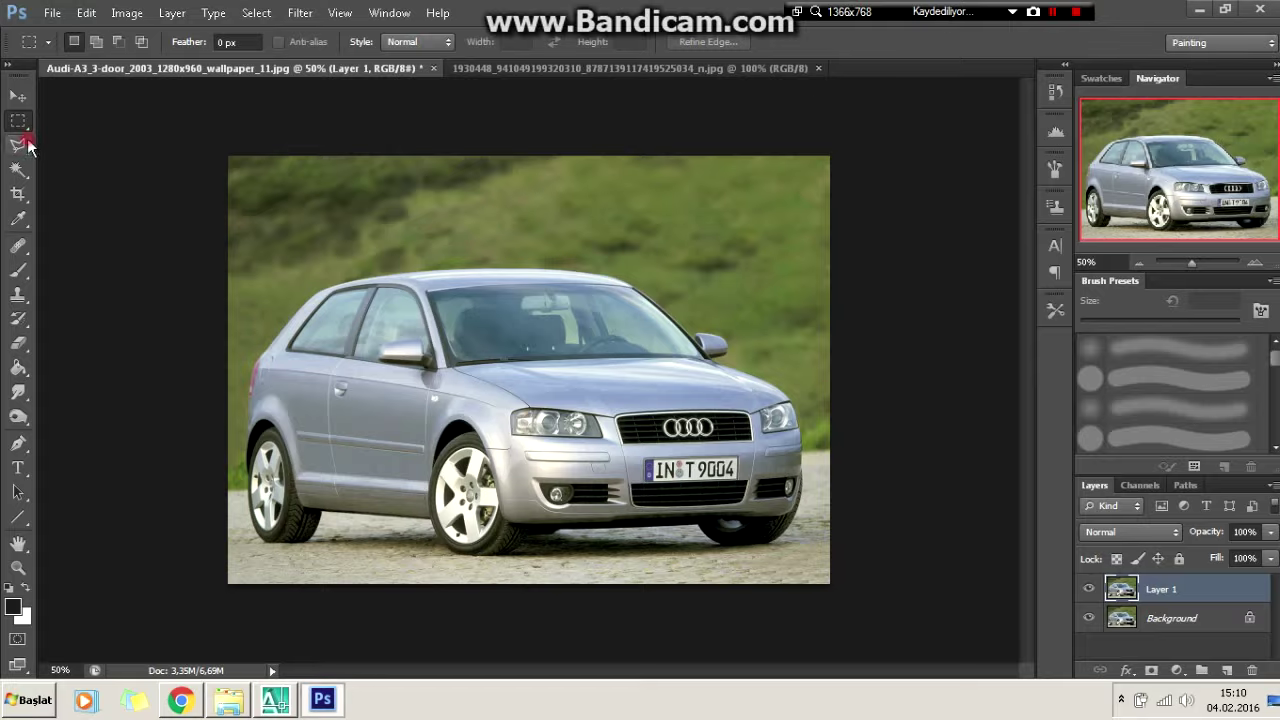
Scale the pasted VW front to about 168% by 183% and tilt it -1.51° over the Audi's front.
{"action": "left_click", "coordinate": [18, 145]}
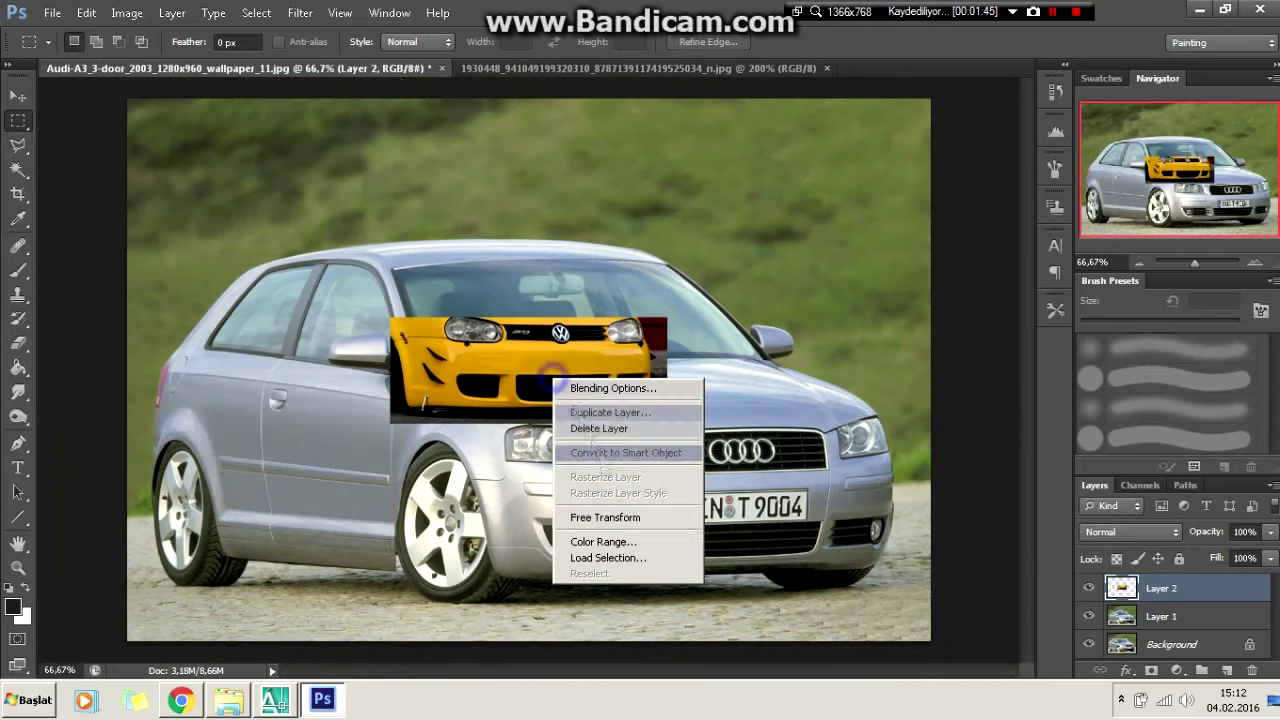
{"action": "left_click_drag", "start_coordinate": [688, 568], "coordinate": [692, 600]}
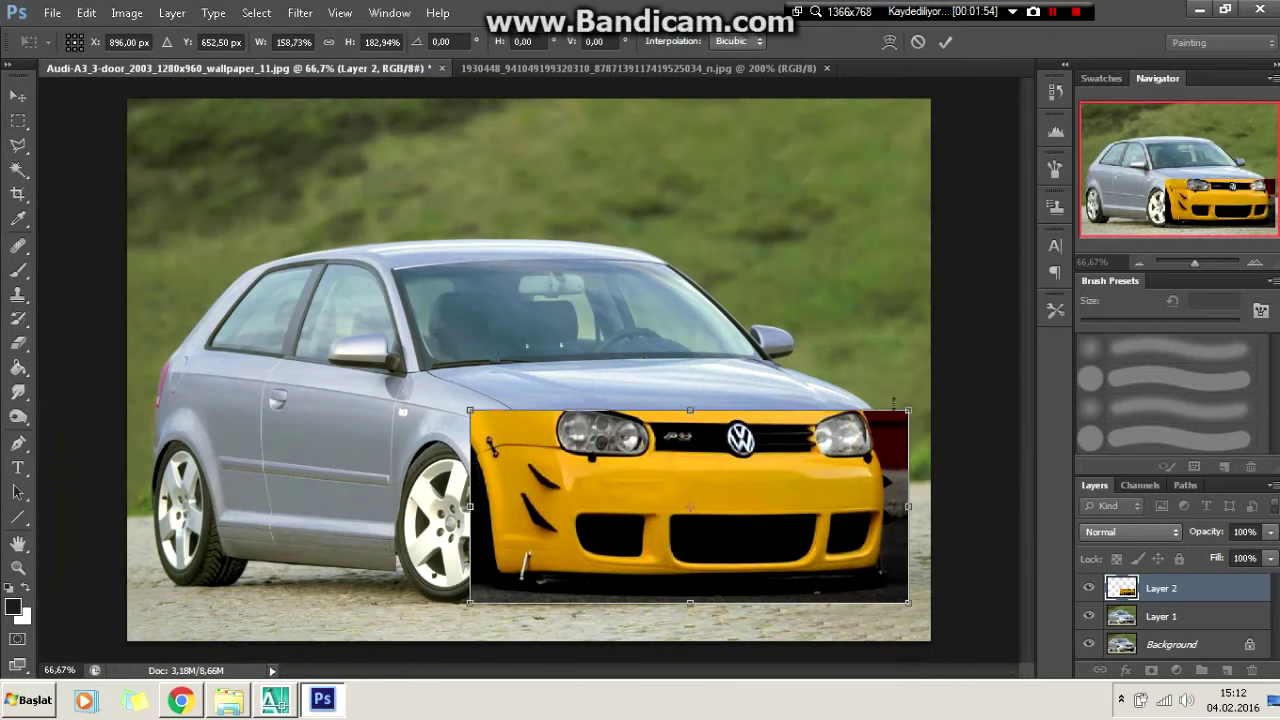
{"action": "left_click_drag", "start_coordinate": [932, 500], "coordinate": [935, 478]}
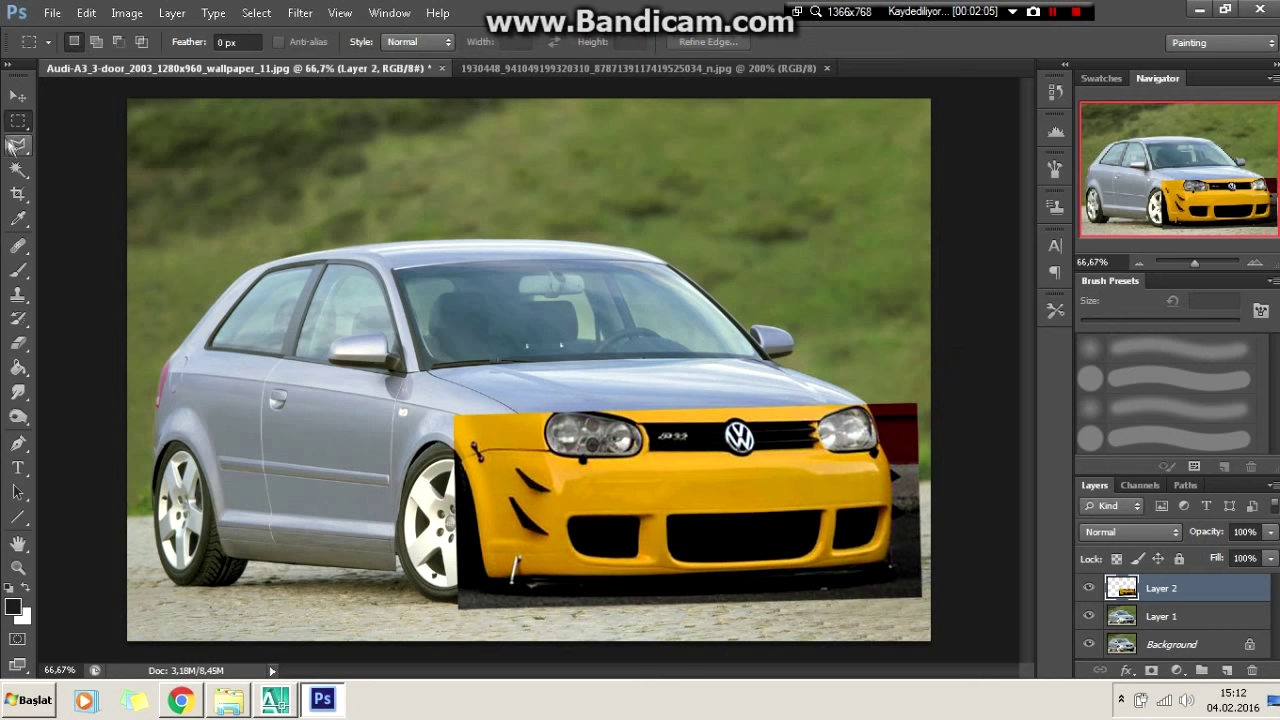
{"action": "left_click", "coordinate": [17, 146]}
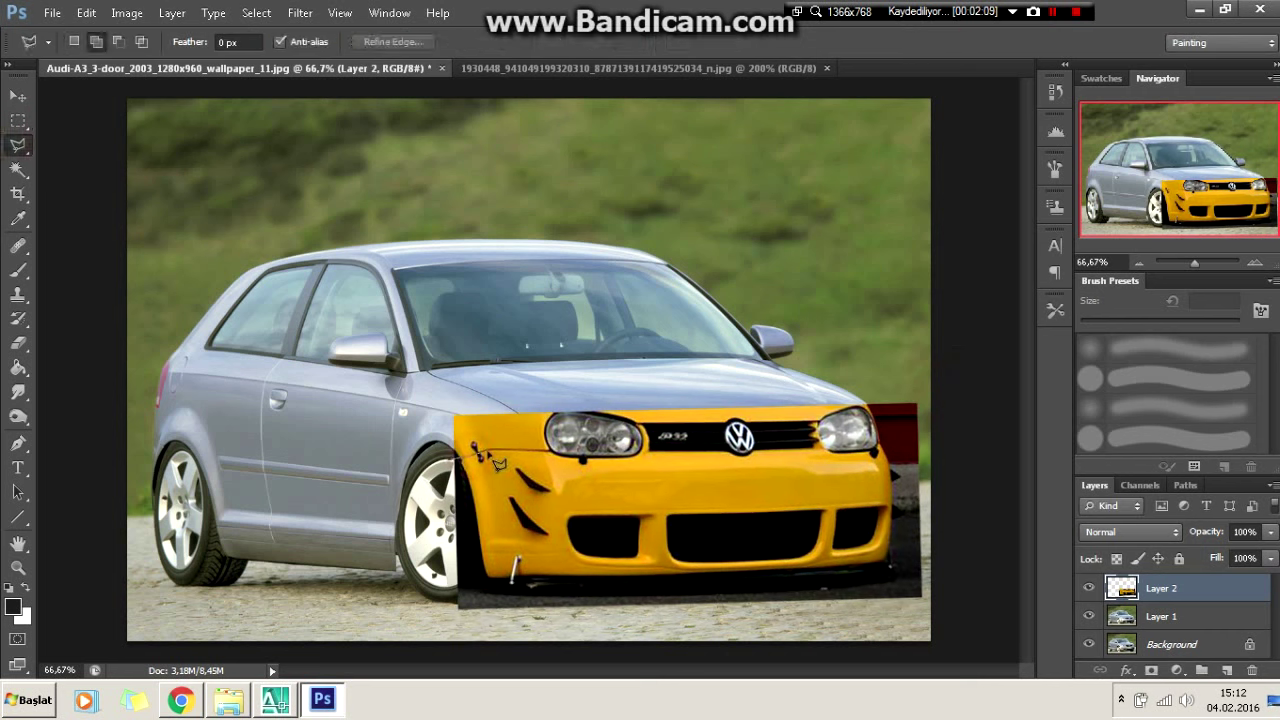
Select and delete the VW headlights and grille from the pasted front.
{"action": "left_click", "coordinate": [915, 286]}
{"action": "left_click", "coordinate": [166, 277]}
{"action": "right_click", "coordinate": [594, 286]}
{"action": "key", "text": "Escape"}
{"action": "key", "text": "Delete"}
{"action": "key", "text": "ctrl+plus"}
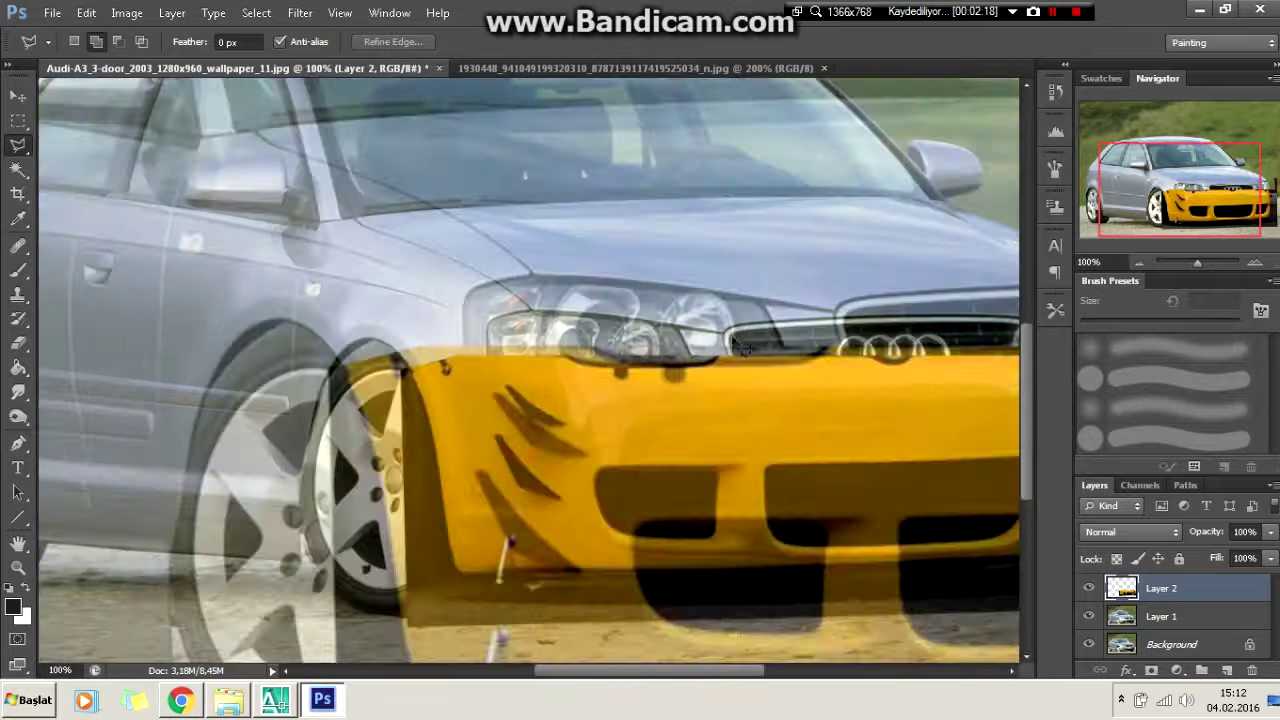
{"action": "scroll", "coordinate": [530, 350], "scroll_direction": "right", "scroll_amount": 3}
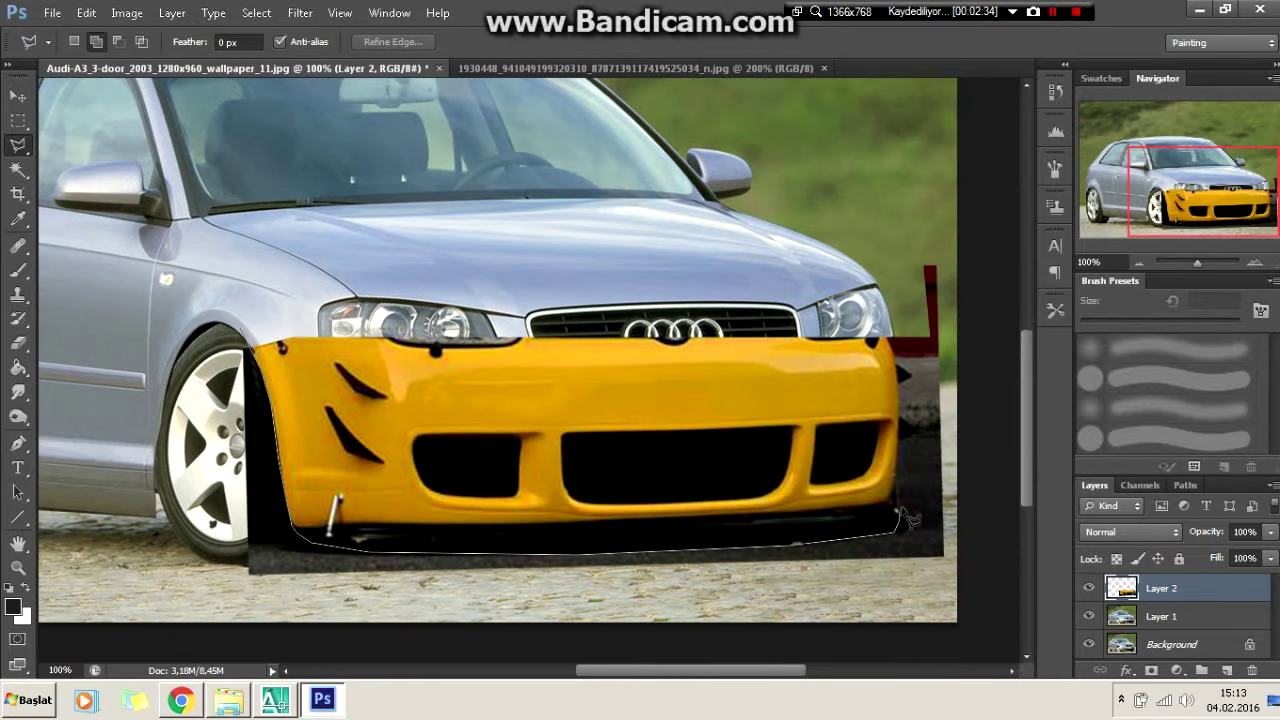
Delete everything outside the bumper and stretch its left side over the wheel arch.
{"action": "left_click", "coordinate": [948, 203]}
{"action": "key", "text": "Delete"}
{"action": "key", "text": "ctrl+d"}
{"action": "right_click", "coordinate": [449, 349]}
{"action": "left_click", "coordinate": [509, 491]}
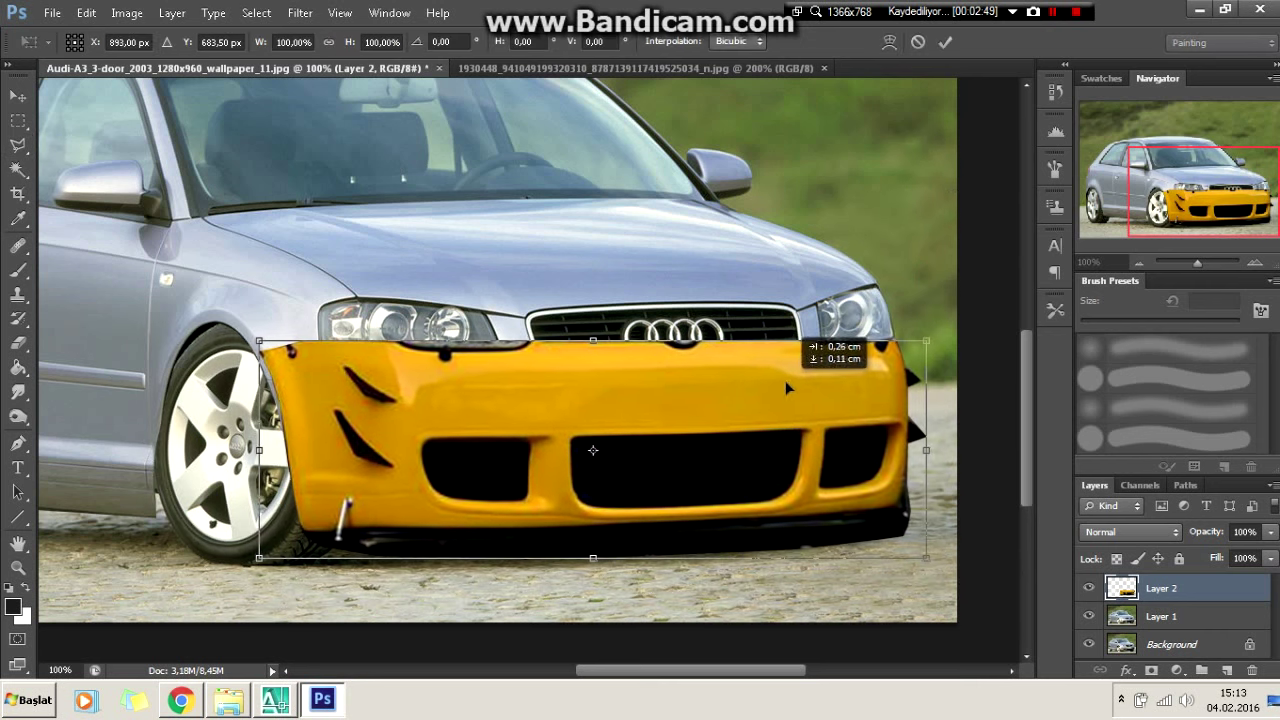
{"action": "left_click_drag", "start_coordinate": [259, 450], "coordinate": [251, 450]}
{"action": "right_click", "coordinate": [283, 371]}
{"action": "left_click", "coordinate": [944, 41]}
Hide the bumper and trace along the Audi grille's edge to mark where the bumper ends.
{"action": "left_click", "coordinate": [944, 41]}
{"action": "left_click", "coordinate": [1088, 588]}
{"action": "scroll", "coordinate": [540, 350], "scroll_direction": "up", "scroll_amount": 2}
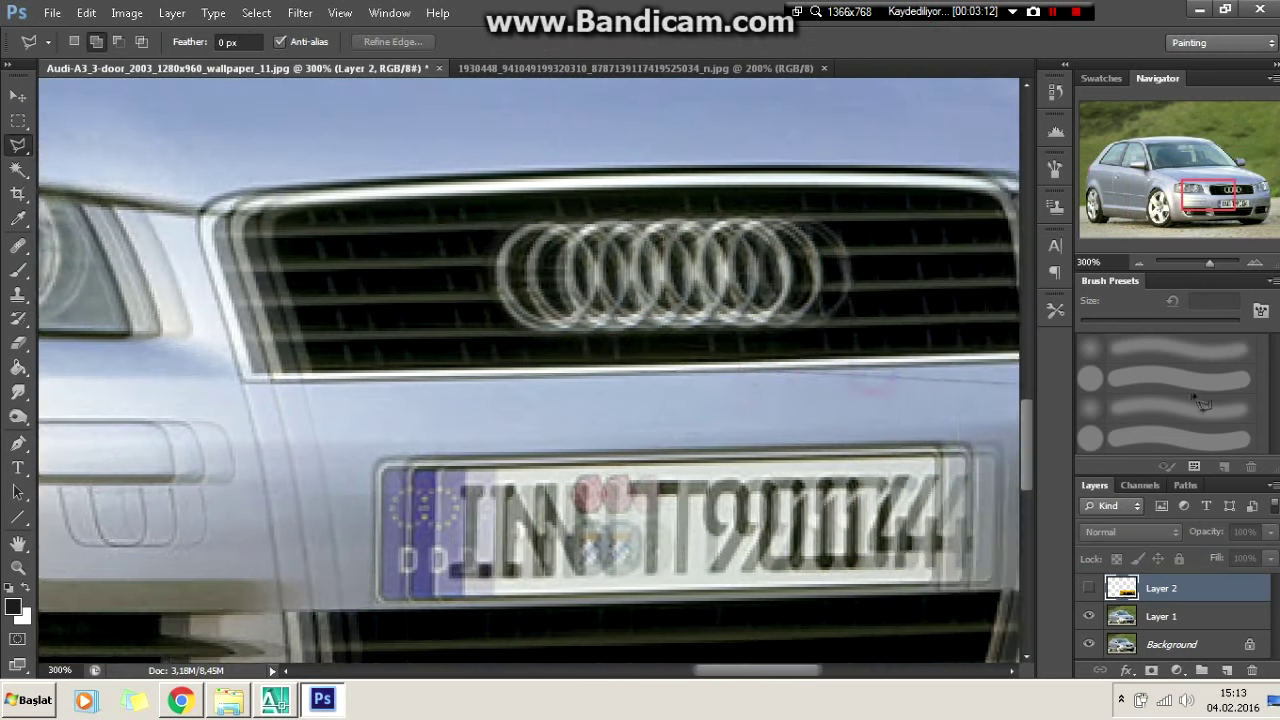
{"action": "left_click", "coordinate": [894, 343]}
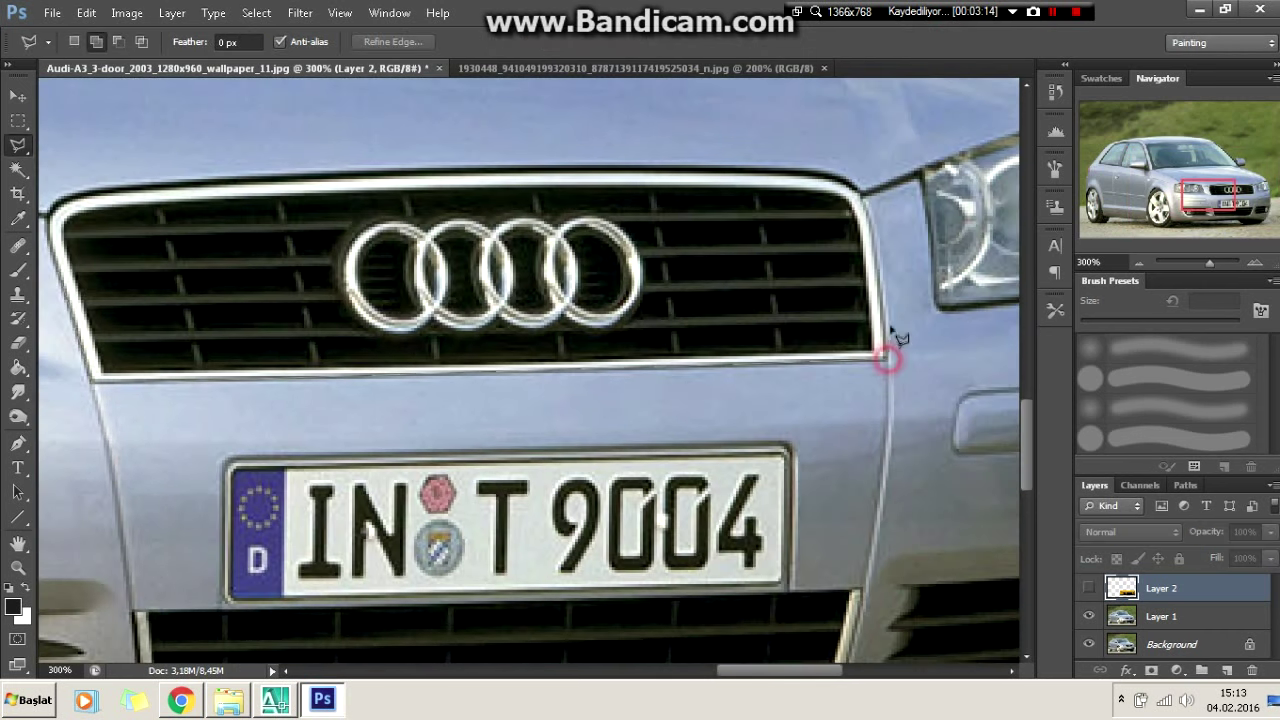
{"action": "double_click", "coordinate": [708, 128]}
{"action": "left_click", "coordinate": [1088, 588]}
{"action": "key", "text": "ctrl+1"}
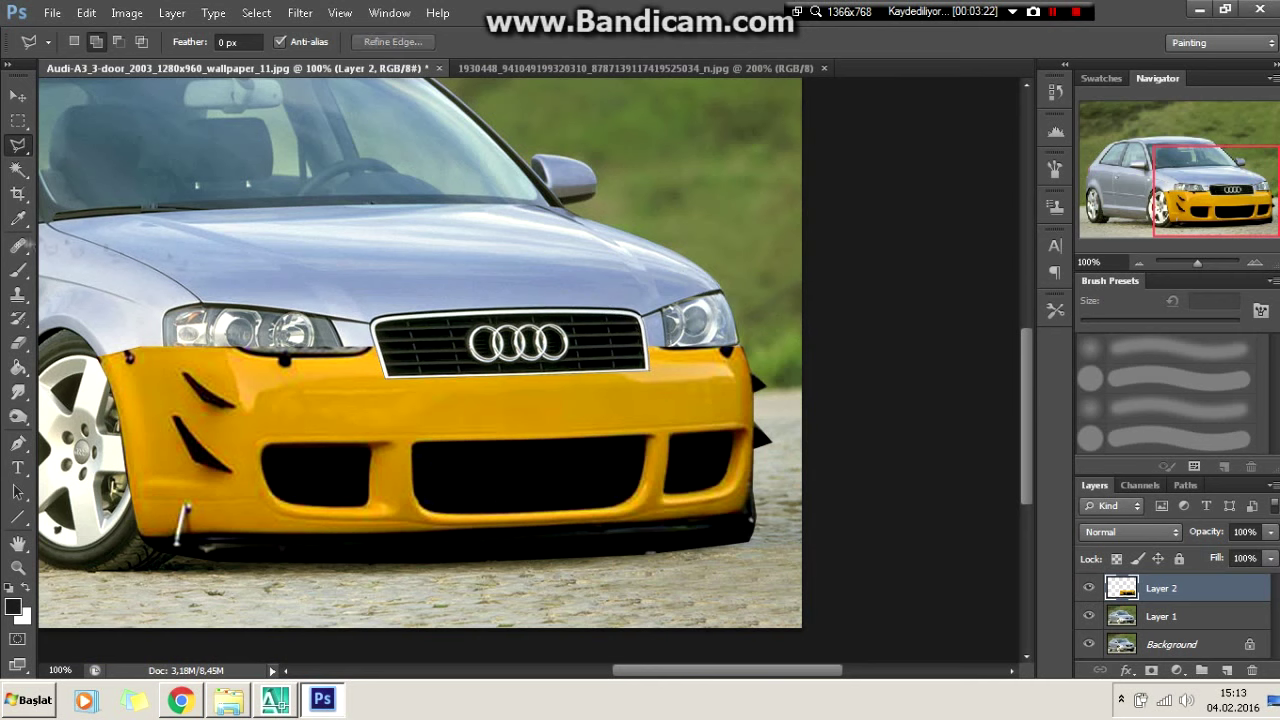
{"action": "key", "text": "e"}
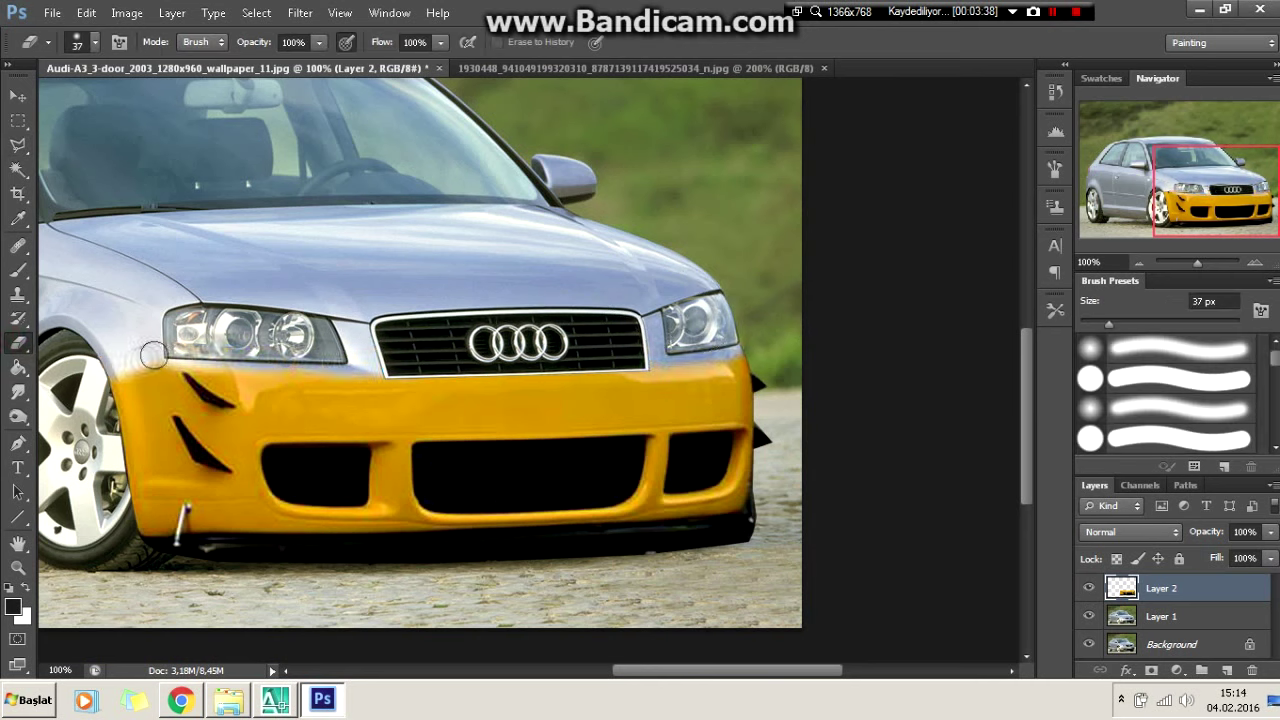
Erase the bumper's rough upper edge near the Audi's left headlight.
{"action": "left_click_drag", "start_coordinate": [140, 348], "coordinate": [152, 346]}
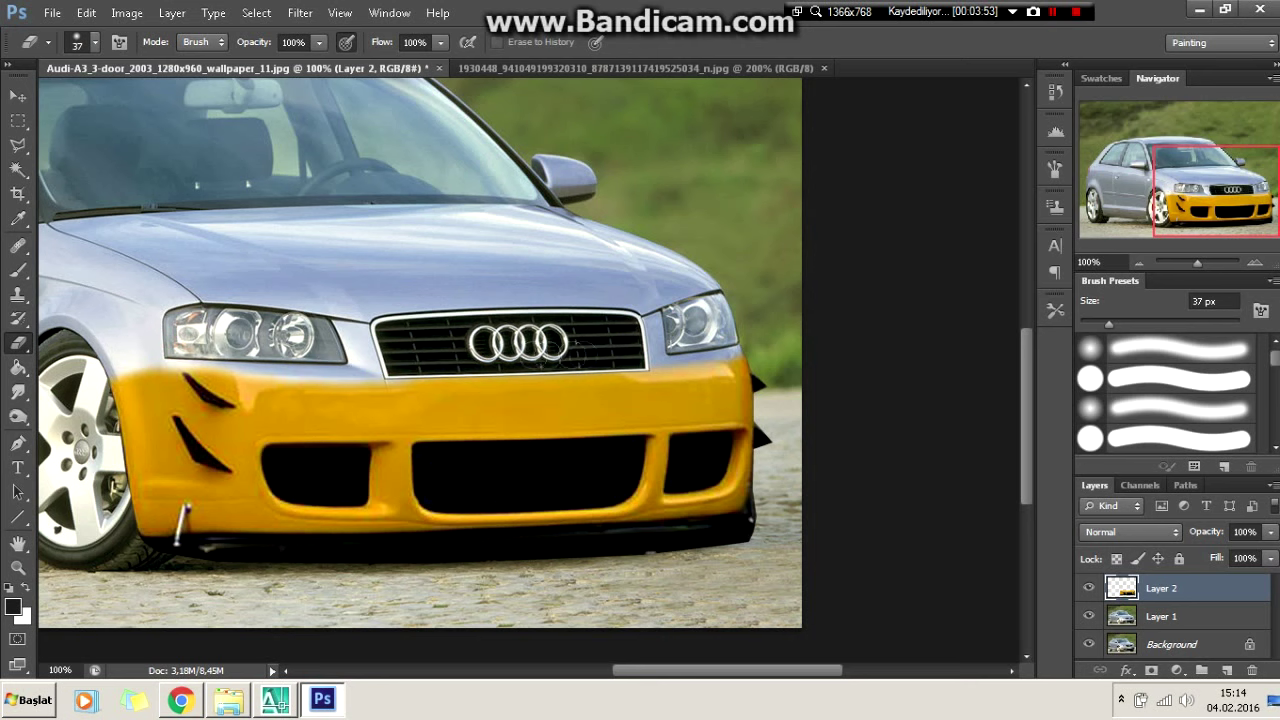
{"action": "key", "text": "ctrl+minus"}
{"action": "key", "text": "ctrl+minus"}
{"action": "key", "text": "ctrl+plus"}
Switch to the yellow Golf photo and bring its roof spoiler into view.
{"action": "left_click", "coordinate": [1160, 616]}
{"action": "left_click", "coordinate": [638, 68]}
{"action": "key", "text": "l"}
{"action": "left_click_drag", "start_coordinate": [653, 678], "coordinate": [540, 678]}
Lasso the yellow Golf's roof spoiler and paste it into the Audi photo.
{"action": "scroll", "coordinate": [540, 678], "scroll_direction": "up", "scroll_amount": 3}
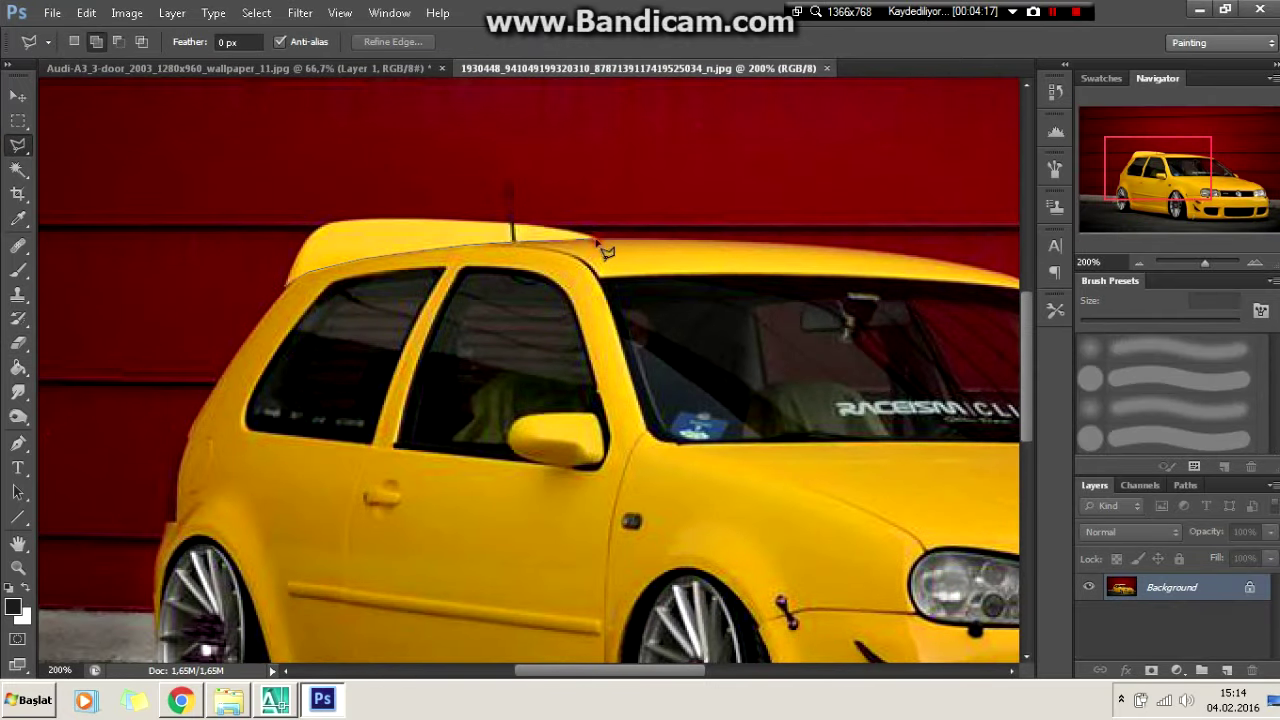
{"action": "left_click", "coordinate": [294, 293]}
{"action": "key", "text": "ctrl+c"}
{"action": "left_click", "coordinate": [240, 68]}
{"action": "key", "text": "ctrl+v"}
Scale the spoiler to about 203% by 240% and settle it onto the Audi's rear roofline.
{"action": "key", "text": "ctrl+t"}
{"action": "mouse_move", "coordinate": [520, 360]}
{"action": "left_mouse_down"}
{"action": "mouse_move", "coordinate": [360, 240]}
{"action": "mouse_move", "coordinate": [420, 225]}
{"action": "left_mouse_up"}
{"action": "key", "text": "ctrl+plus"}
{"action": "key", "text": "ctrl+plus"}
{"action": "scroll", "coordinate": [500, 350], "scroll_direction": "up", "scroll_amount": 3}
{"action": "scroll", "coordinate": [500, 350], "scroll_direction": "left", "scroll_amount": 3}
{"action": "left_click_drag", "start_coordinate": [110, 330], "coordinate": [114, 337]}
{"action": "left_click", "coordinate": [945, 42]}
{"action": "key", "text": "ctrl+minus"}
{"action": "key", "text": "ctrl+minus"}
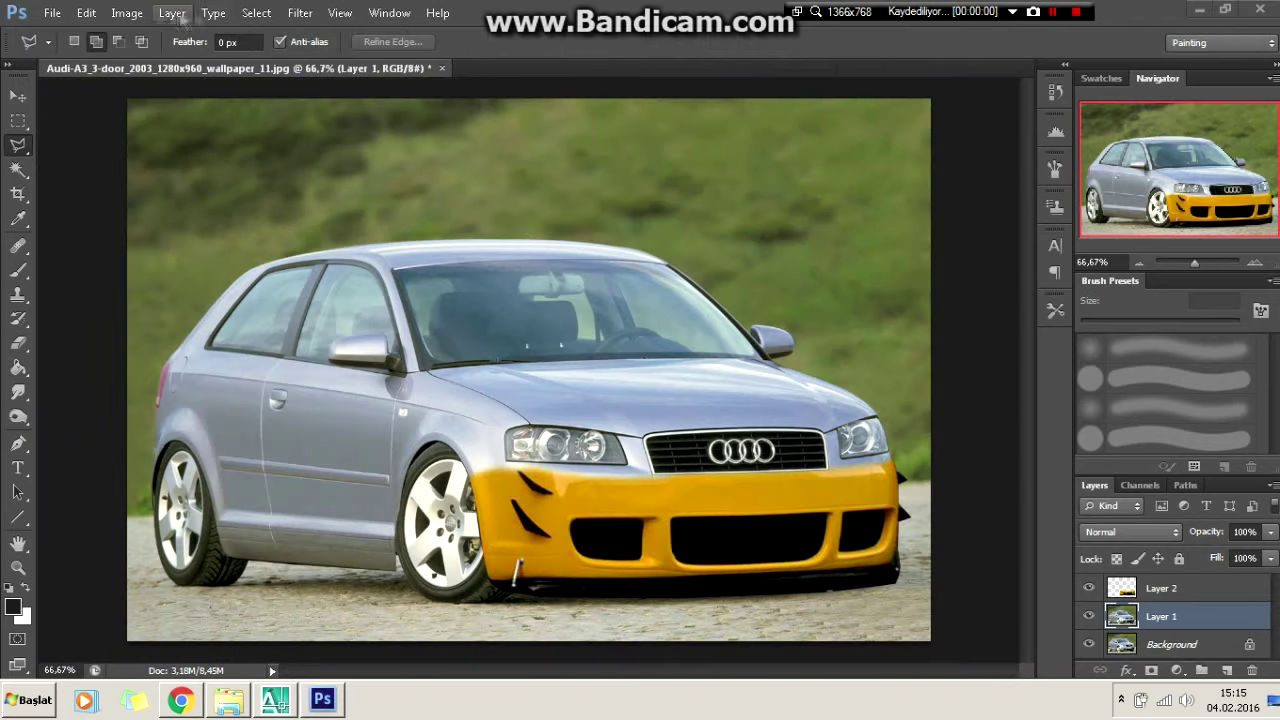
Duplicate the Audi photo layer and desaturate the copy.
{"action": "left_click", "coordinate": [127, 12]}
{"action": "key", "text": "Escape"}
{"action": "key", "text": "ctrl+j"}
{"action": "key", "text": "ctrl+minus"}
{"action": "left_click", "coordinate": [127, 12]}
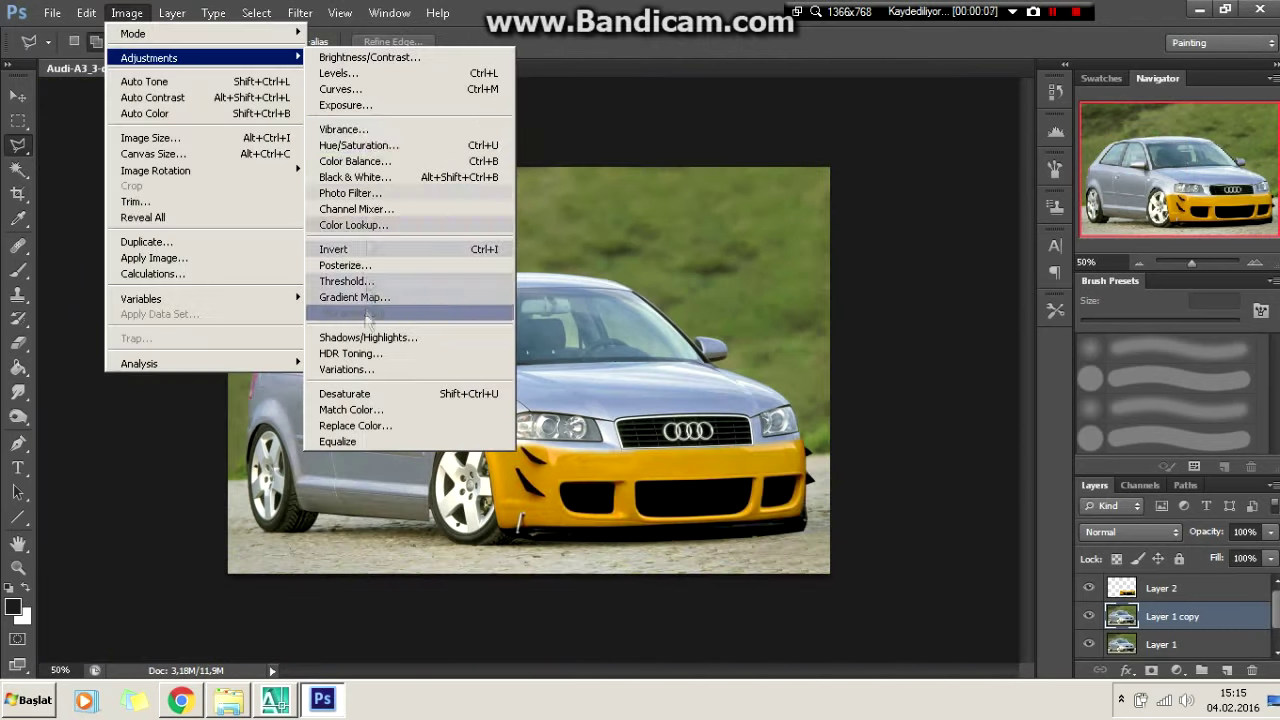
{"action": "left_click", "coordinate": [344, 393]}
Try colorizing the copy in Hue/Saturation with a hue of 79.
{"action": "left_click", "coordinate": [127, 12]}
{"action": "left_click", "coordinate": [358, 145]}
{"action": "left_click", "coordinate": [1086, 327]}
{"action": "type", "text": "79"}
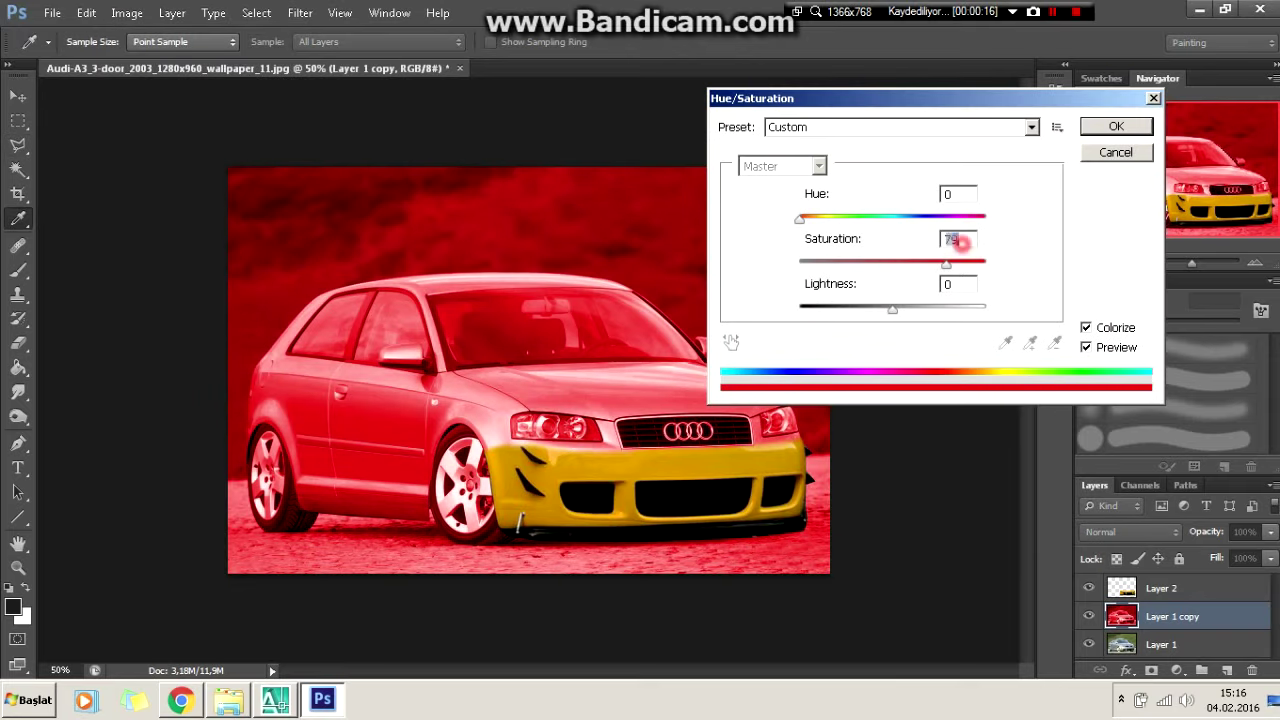
{"action": "key", "text": "Up"}
{"action": "key", "text": "Up"}
{"action": "key", "text": "Up"}
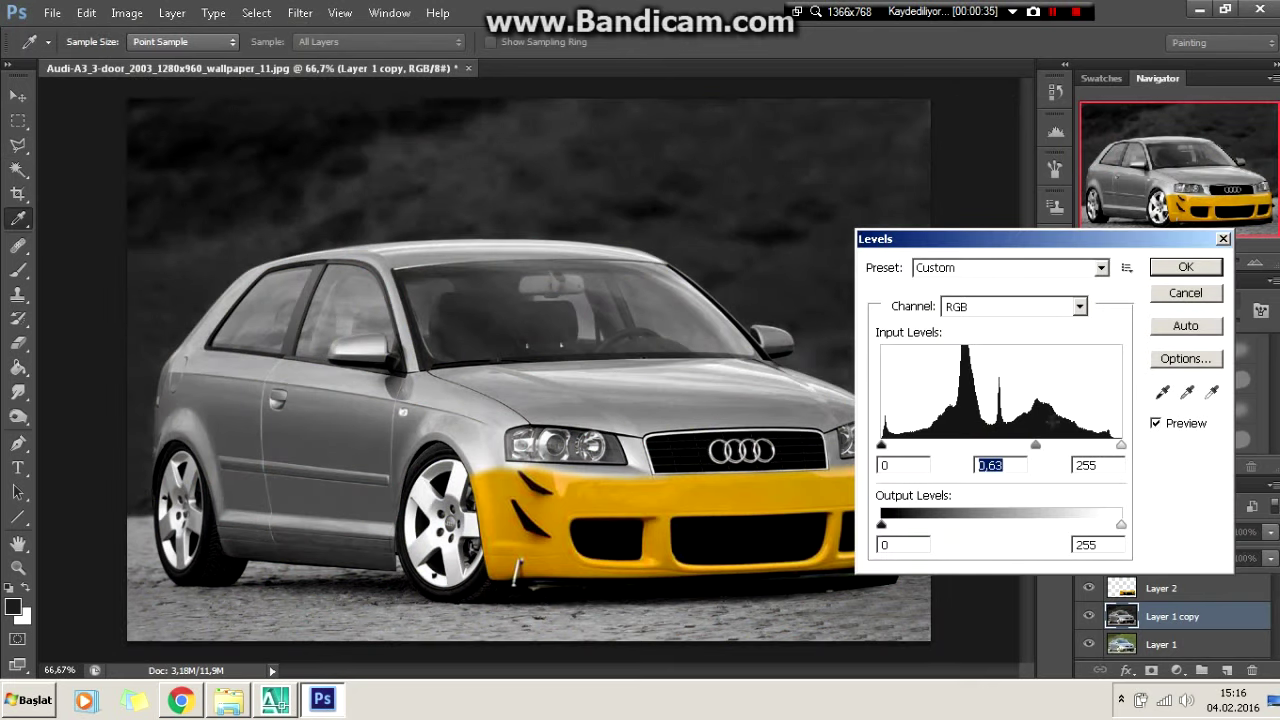
Colorize the copy yellow with Hue 45, Saturation 90 and Lightness -10.
{"action": "left_click", "coordinate": [1185, 267]}
{"action": "left_click", "coordinate": [127, 12]}
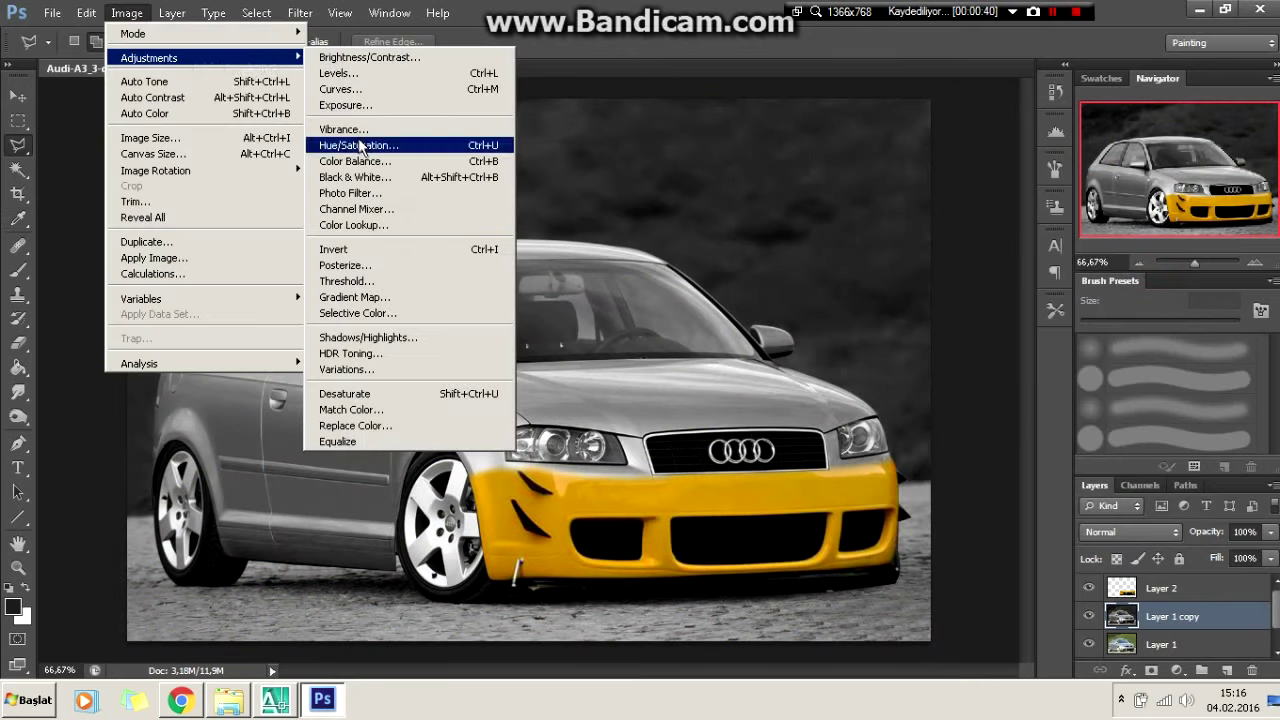
{"action": "left_click", "coordinate": [443, 217]}
{"action": "left_click", "coordinate": [1086, 327]}
{"action": "left_click_drag", "start_coordinate": [812, 224], "coordinate": [827, 232]}
{"action": "key", "text": "Tab"}
{"action": "type", "text": "90"}
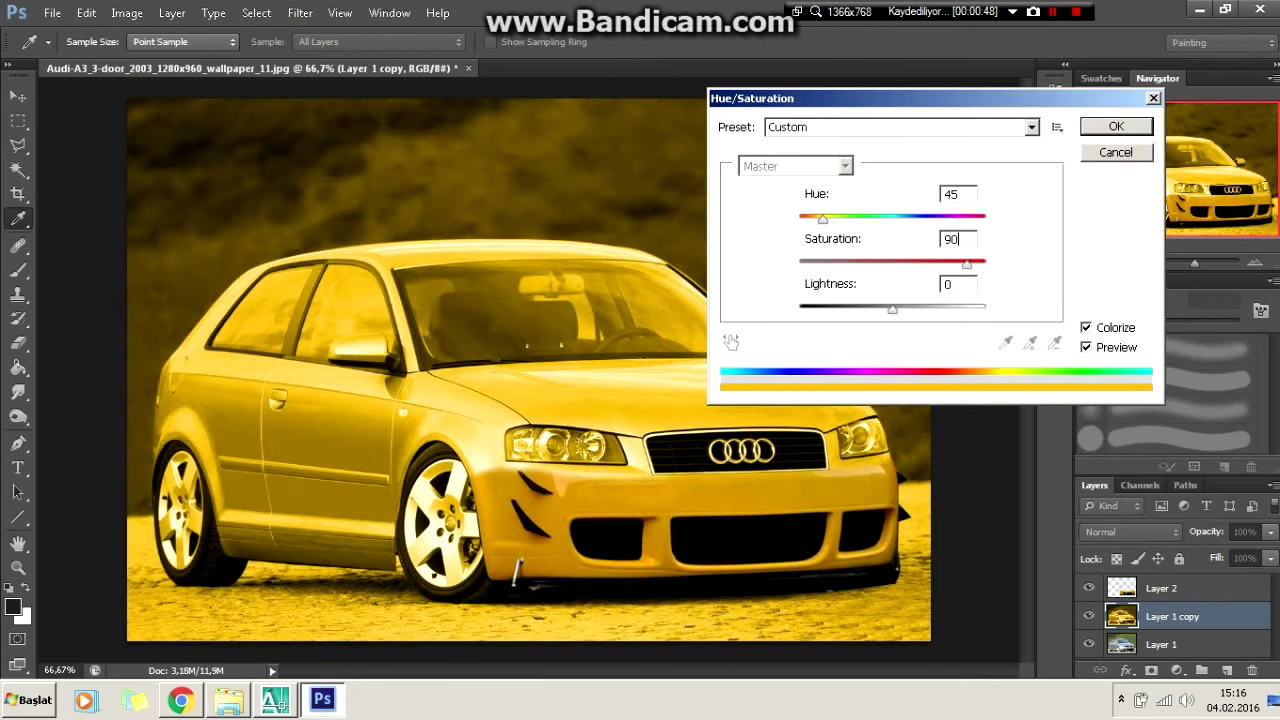
{"action": "left_click_drag", "start_coordinate": [892, 309], "coordinate": [888, 324]}
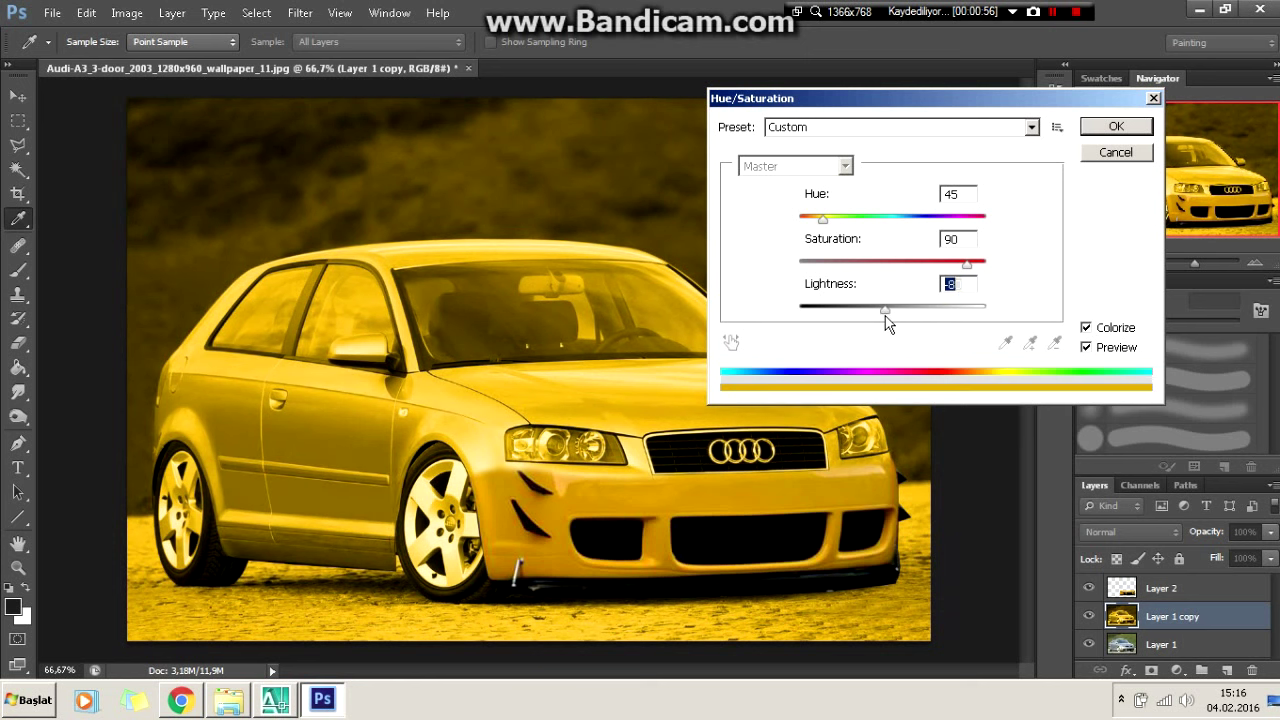
{"action": "left_click", "coordinate": [1110, 127]}
Darken the yellow copy's midtones and shadows with Levels.
{"action": "left_click", "coordinate": [126, 12]}
{"action": "left_click", "coordinate": [370, 60]}
{"action": "mouse_move", "coordinate": [1001, 447]}
{"action": "left_mouse_down"}
{"action": "mouse_move", "coordinate": [1022, 447]}
{"action": "mouse_move", "coordinate": [990, 447]}
{"action": "left_mouse_up"}
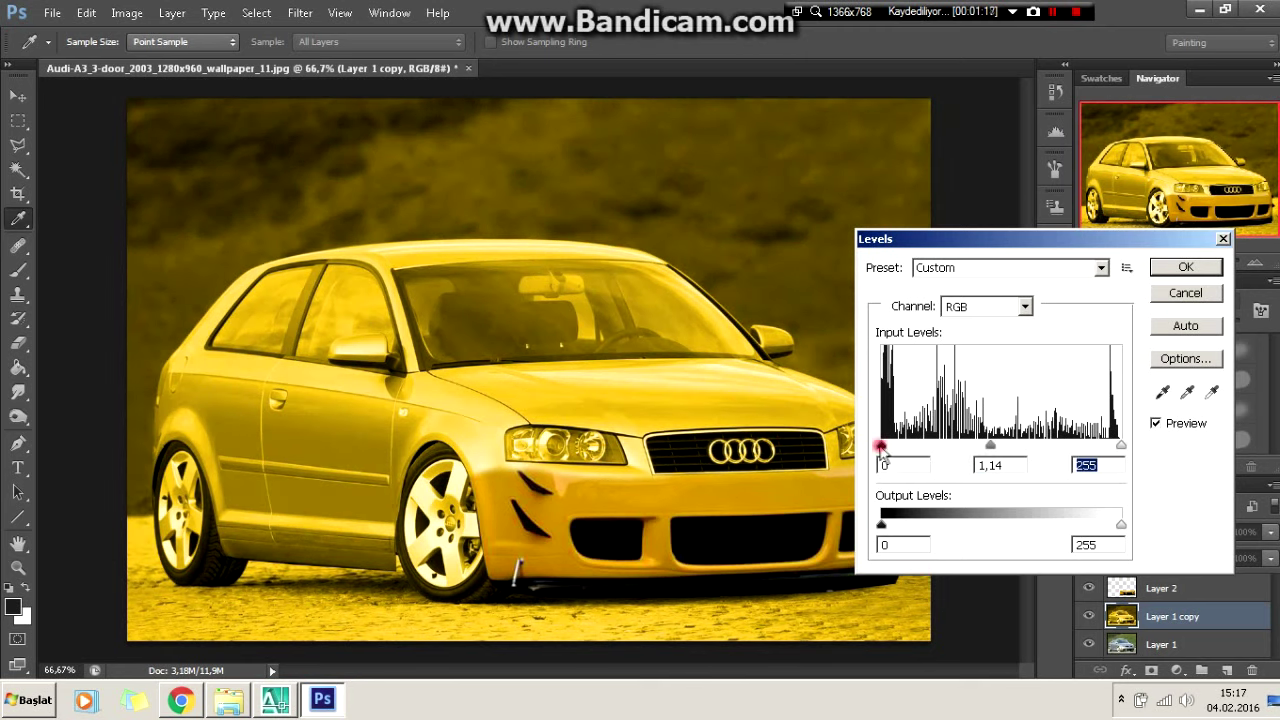
{"action": "left_click_drag", "start_coordinate": [881, 447], "coordinate": [940, 447]}
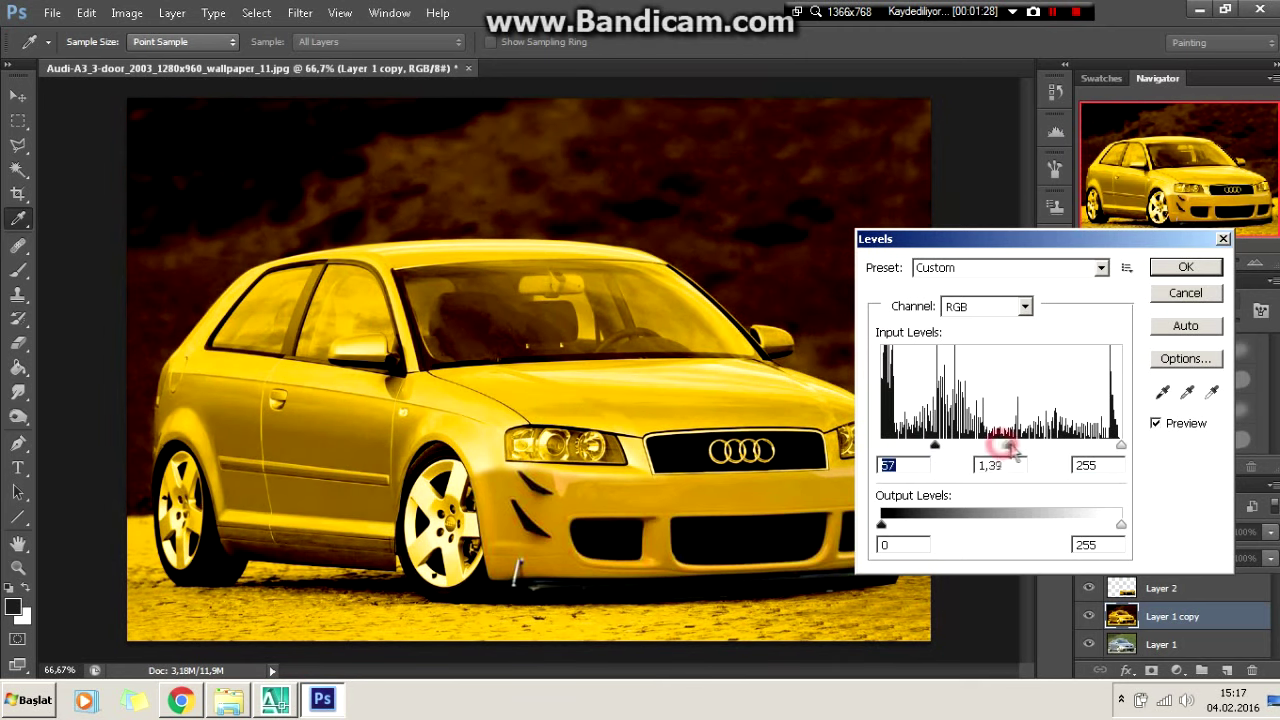
{"action": "key", "text": "Return"}
Erase the windshield on the yellow copy with an enlarged brush to reveal the original glass.
{"action": "key", "text": "l"}
{"action": "scroll", "coordinate": [526, 458], "scroll_direction": "up", "scroll_amount": 3}
{"action": "scroll", "coordinate": [526, 458], "scroll_direction": "up", "scroll_amount": 3}
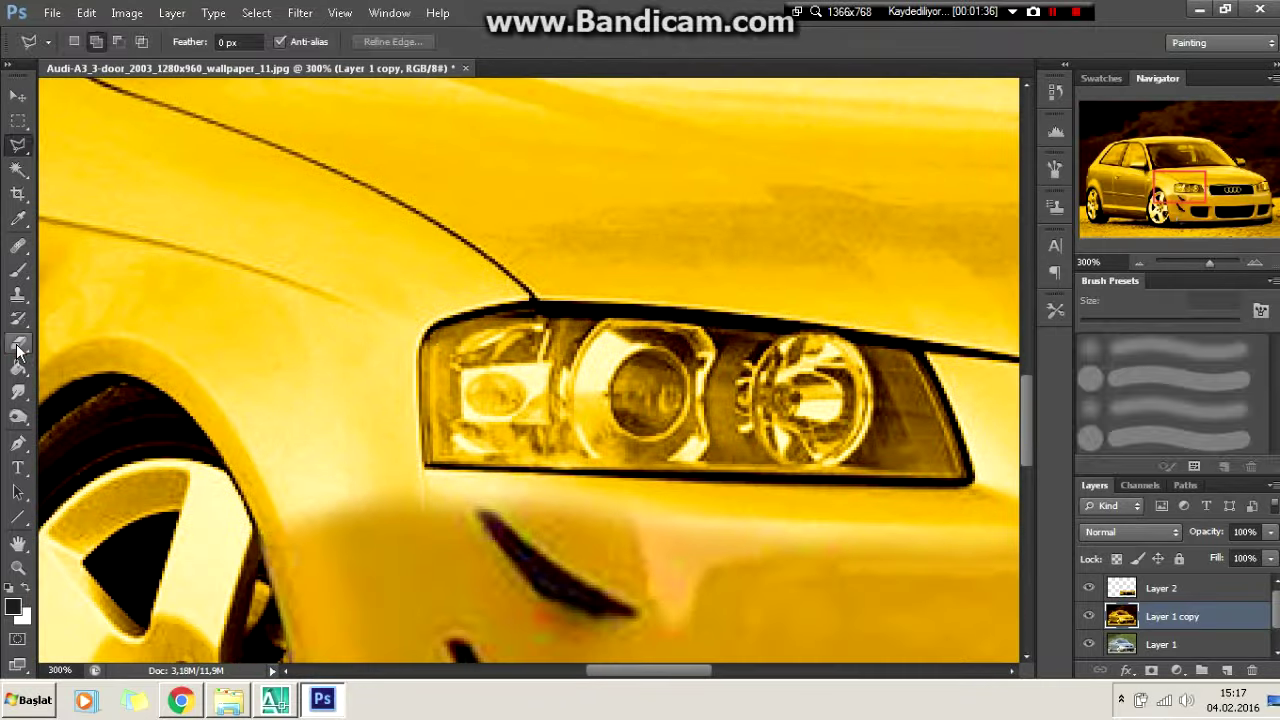
{"action": "key", "text": "e"}
{"action": "key", "text": "alt+bracketright"}
{"action": "left_click_drag", "start_coordinate": [374, 426], "coordinate": [528, 393]}
{"action": "key", "text": "ctrl+0"}
{"action": "key", "text": "alt+bracketleft"}
Lasso the grille, test deleting it, undo, and begin tracing the headlight's lower edge.
{"action": "key", "text": "l"}
{"action": "scroll", "coordinate": [825, 462], "scroll_direction": "up", "scroll_amount": 2}
{"action": "left_click", "coordinate": [342, 521]}
{"action": "scroll", "coordinate": [880, 516], "scroll_direction": "up", "scroll_amount": 1}
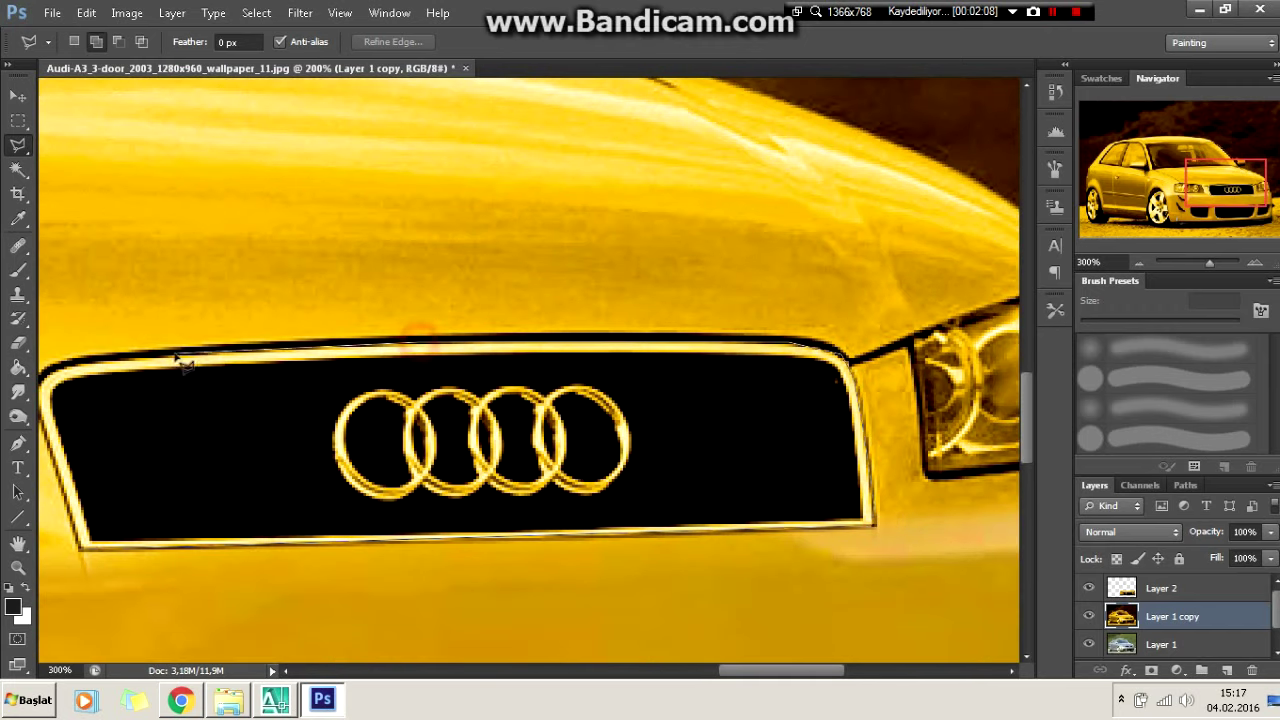
{"action": "left_click", "coordinate": [110, 410]}
{"action": "left_click", "coordinate": [176, 545]}
{"action": "key", "text": "Delete"}
{"action": "key", "text": "ctrl+z"}
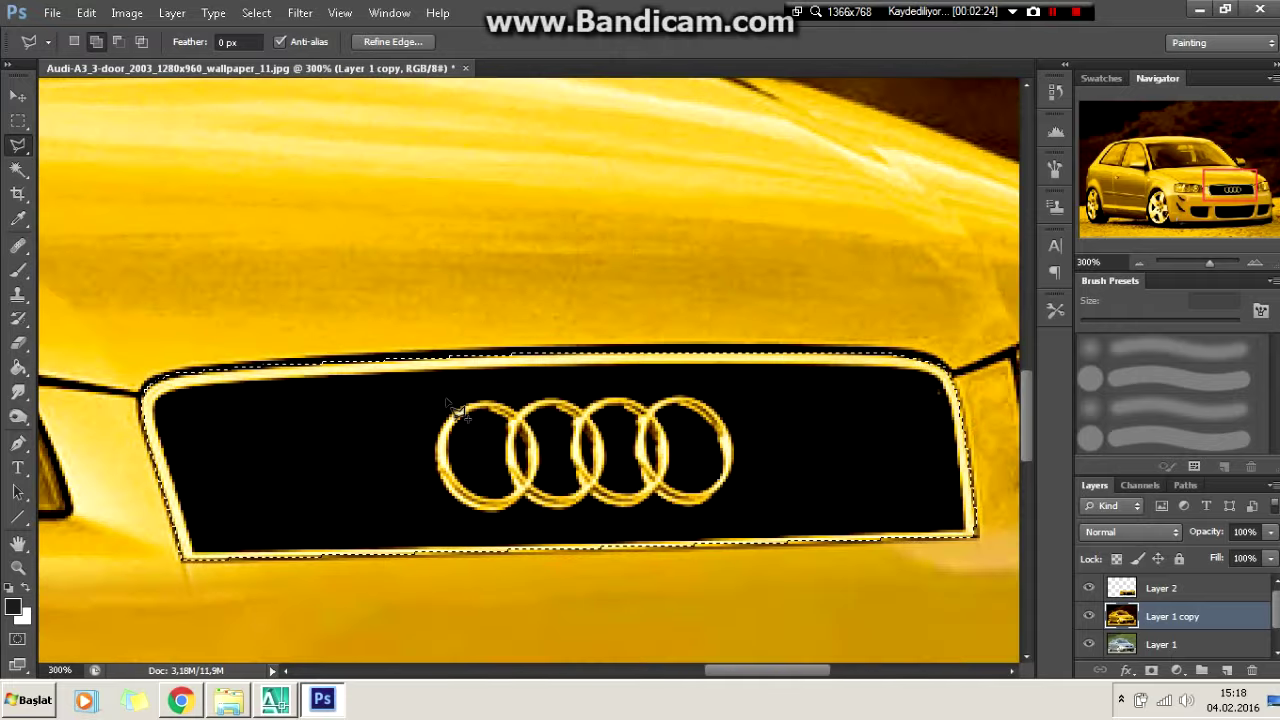
{"action": "key", "text": "ctrl+d"}
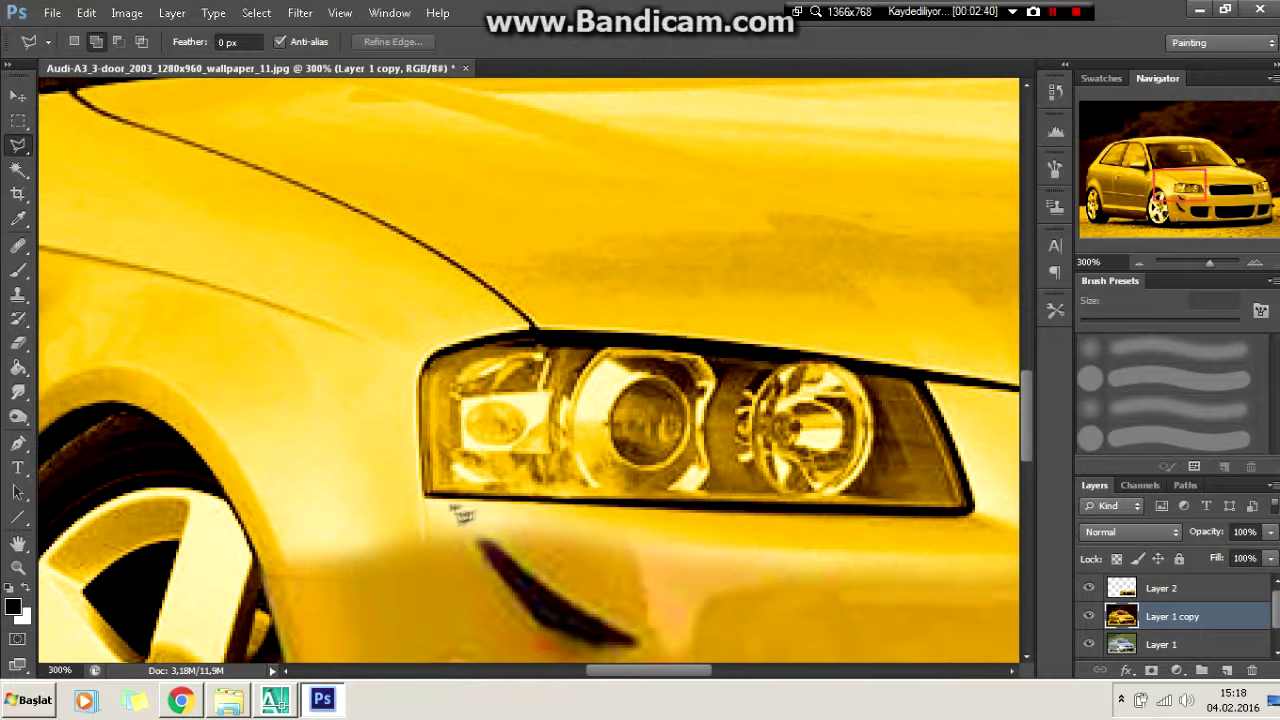
{"action": "left_click", "coordinate": [697, 510]}
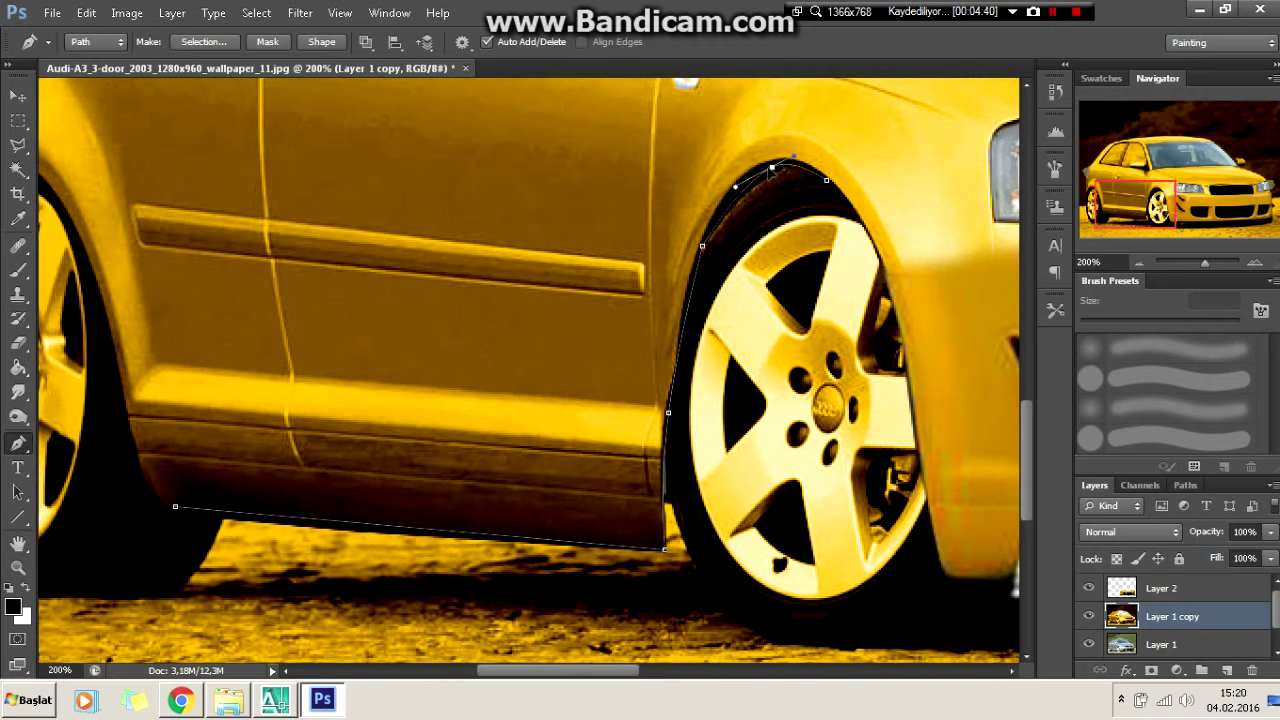
Add curve points along the front wheel arch and the roof edge of the yellow car.
{"action": "left_click", "coordinate": [943, 575]}
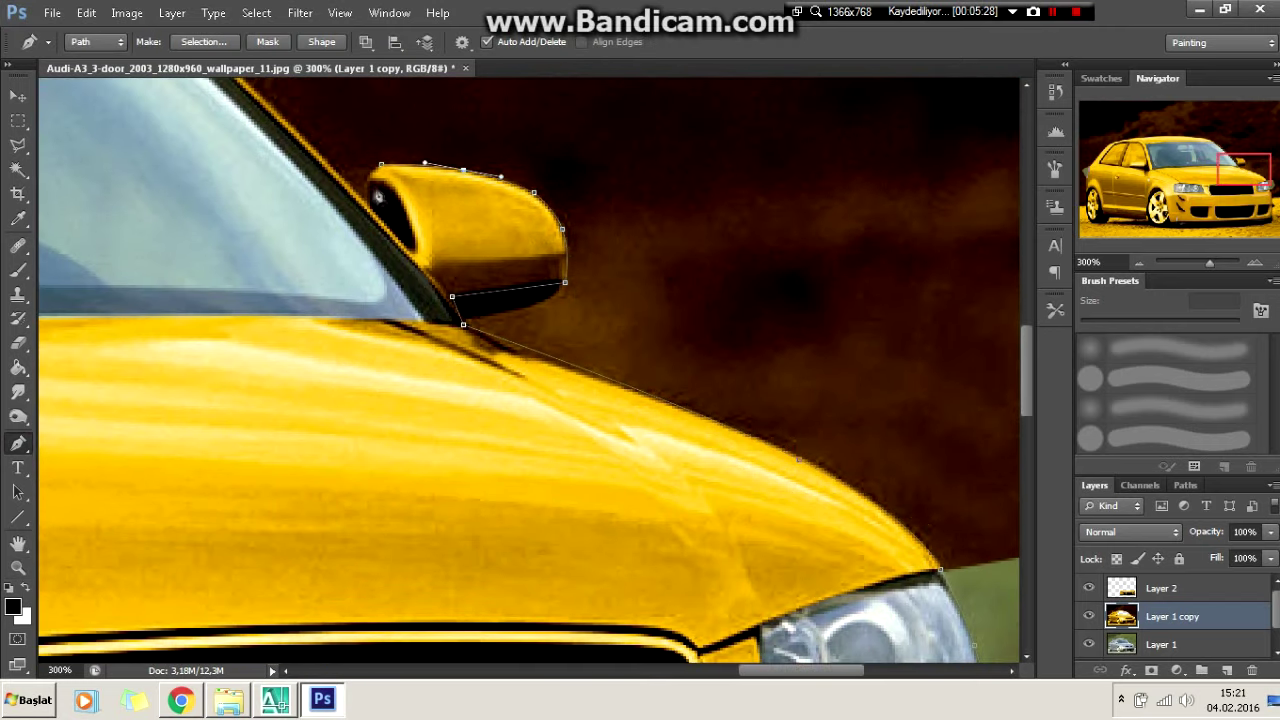
{"action": "scroll", "coordinate": [182, 186], "scroll_direction": "up", "scroll_amount": 3}
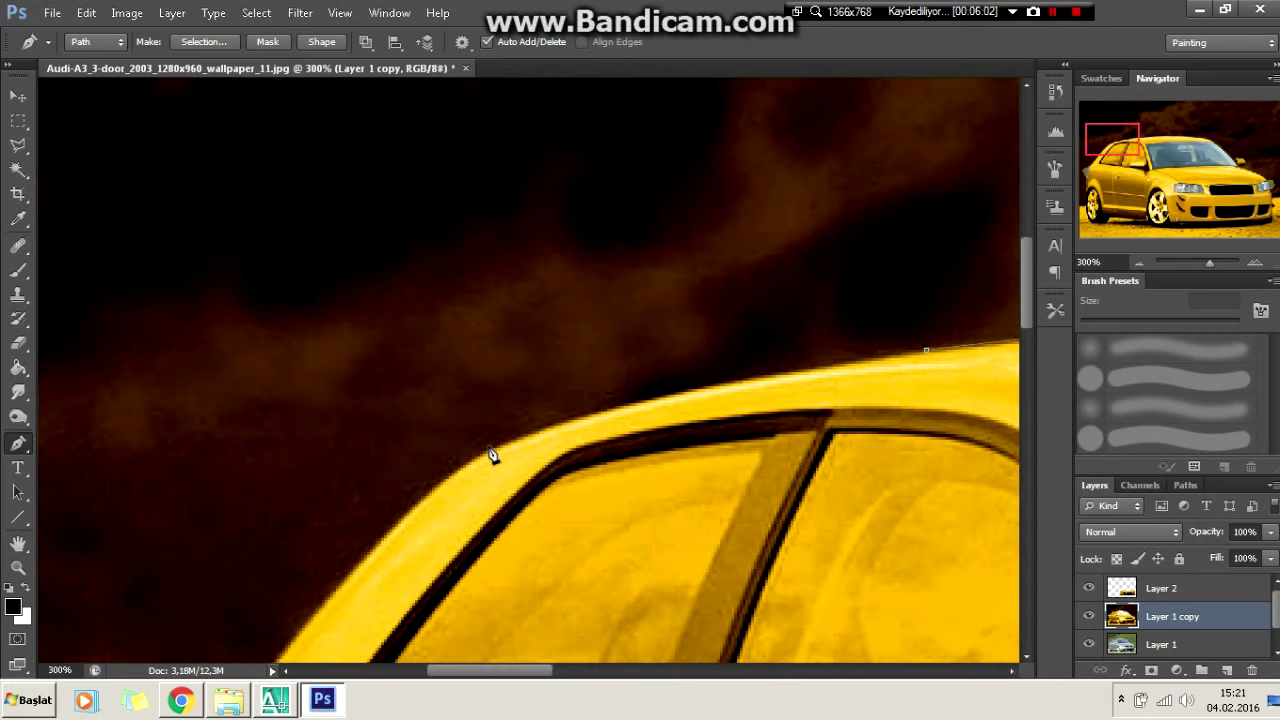
{"action": "left_click", "coordinate": [489, 447]}
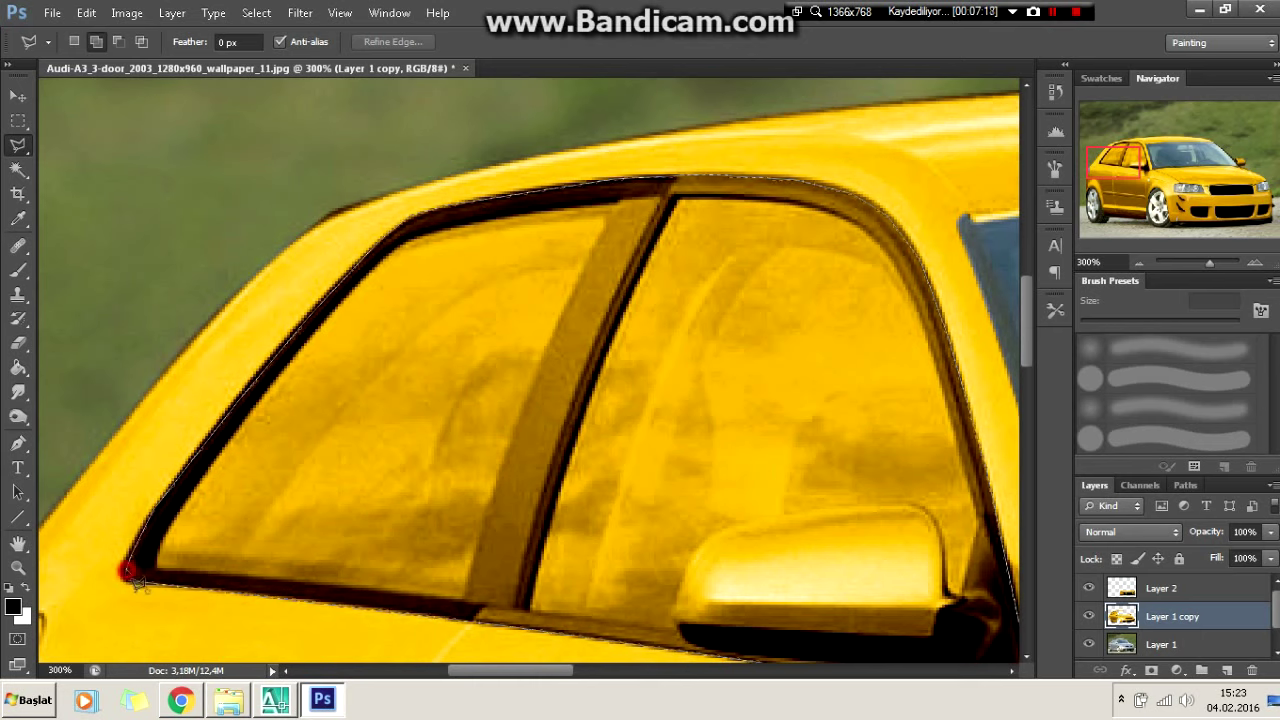
Close the selection around the rear side window and mirror, then clear it.
{"action": "left_click", "coordinate": [131, 576]}
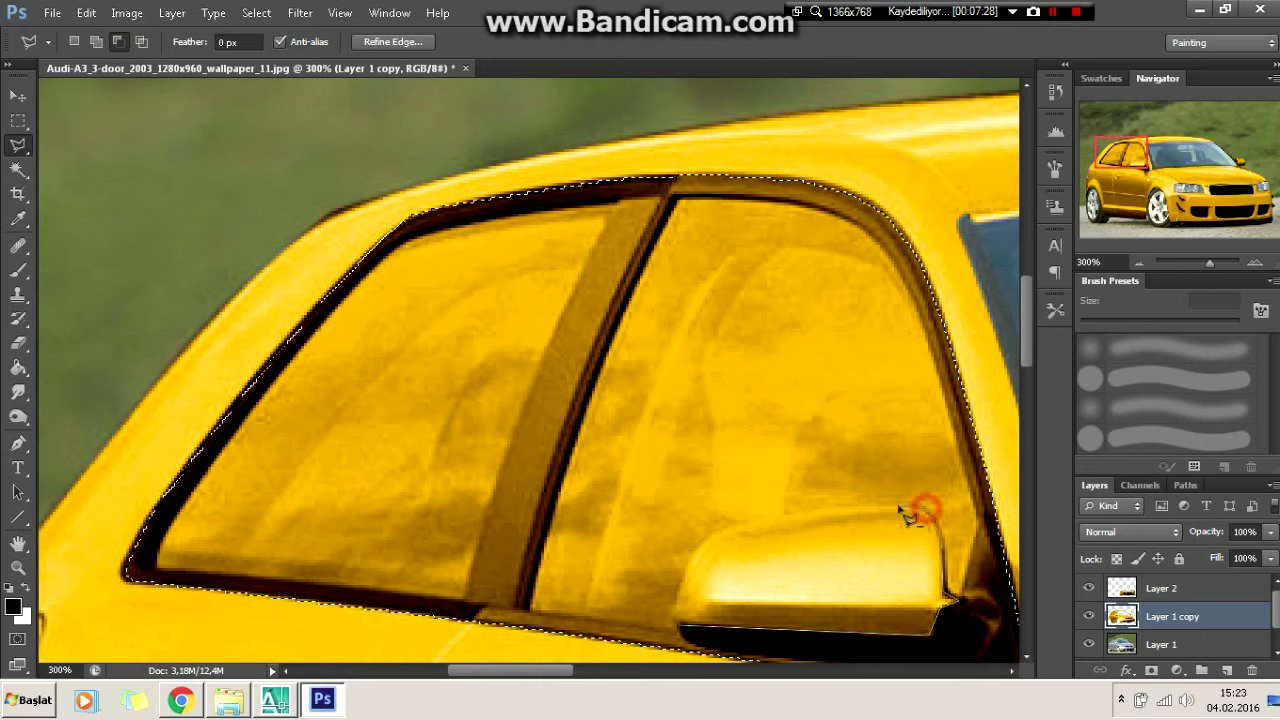
{"action": "left_click_drag", "start_coordinate": [944, 543], "coordinate": [945, 590]}
{"action": "key", "text": "ctrl+minus"}
{"action": "key", "text": "ctrl+minus"}
{"action": "right_click", "coordinate": [632, 314]}
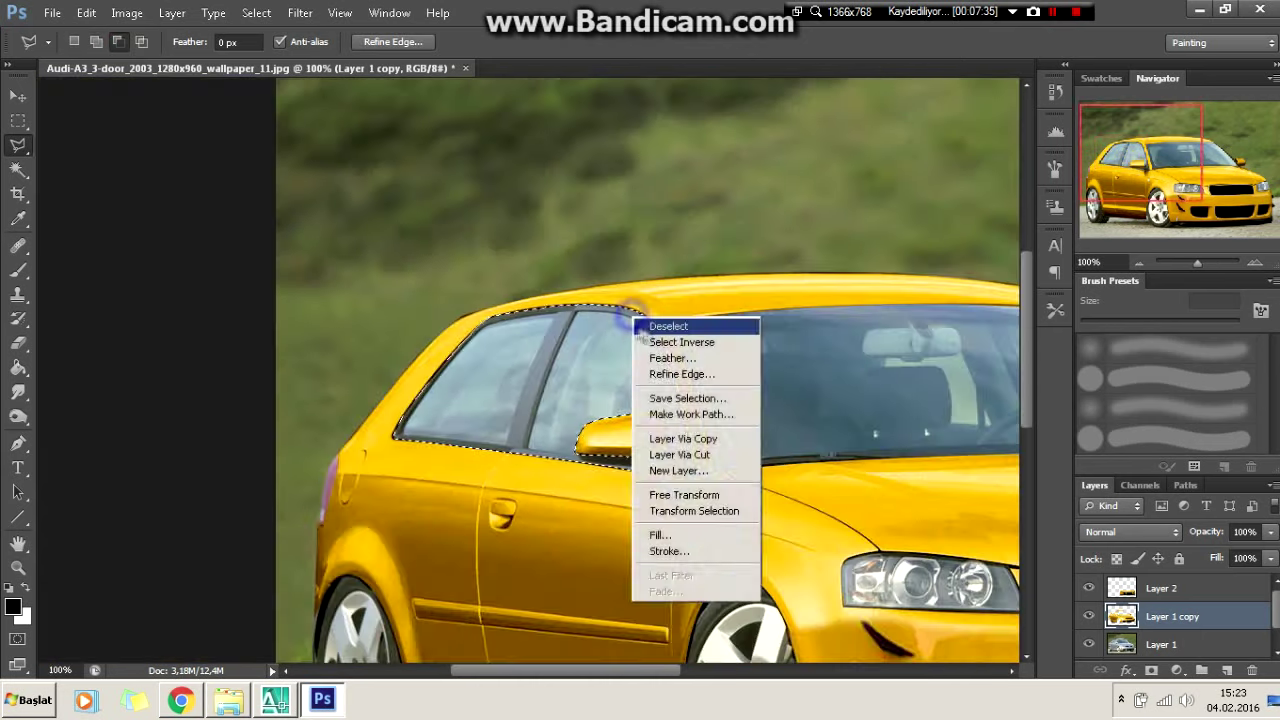
{"action": "left_click", "coordinate": [650, 328]}
{"action": "key", "text": "ctrl+minus"}
On Layer 1, select both headlights and darken their midtones to gamma 0.54 with Levels.
{"action": "key", "text": "ctrl+plus"}
{"action": "key", "text": "ctrl+plus"}
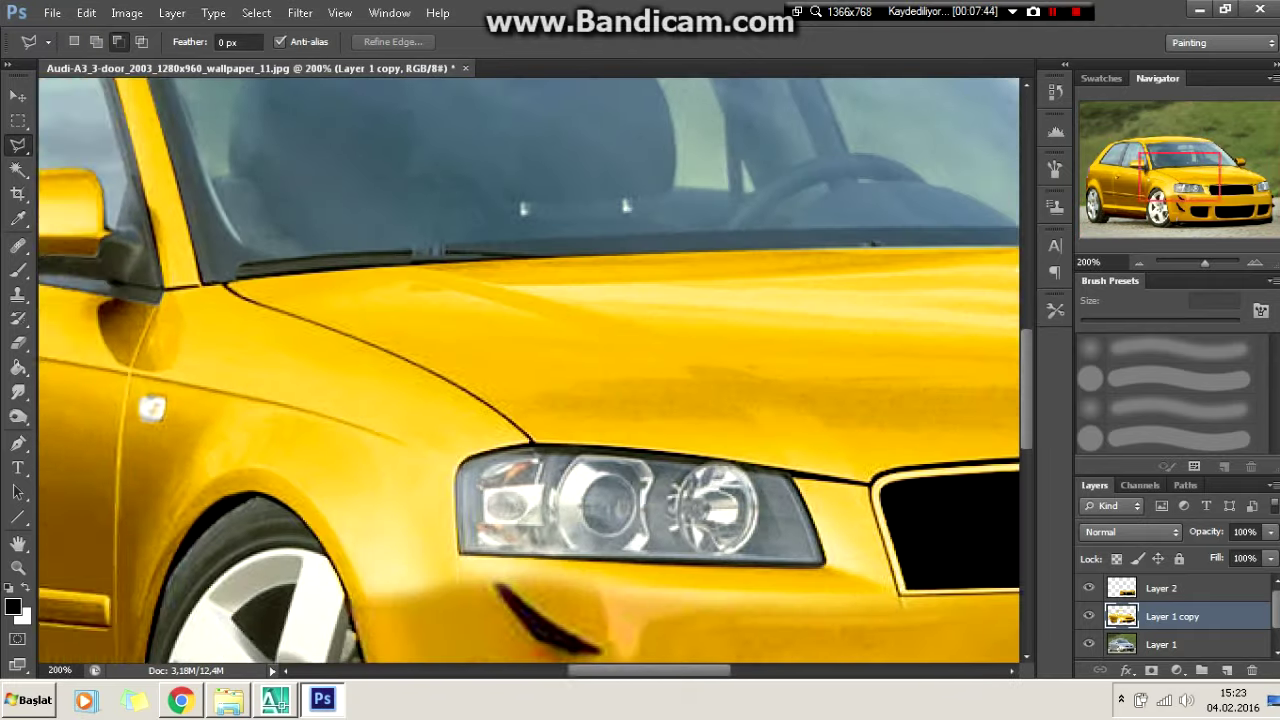
{"action": "key", "text": "alt+bracketleft"}
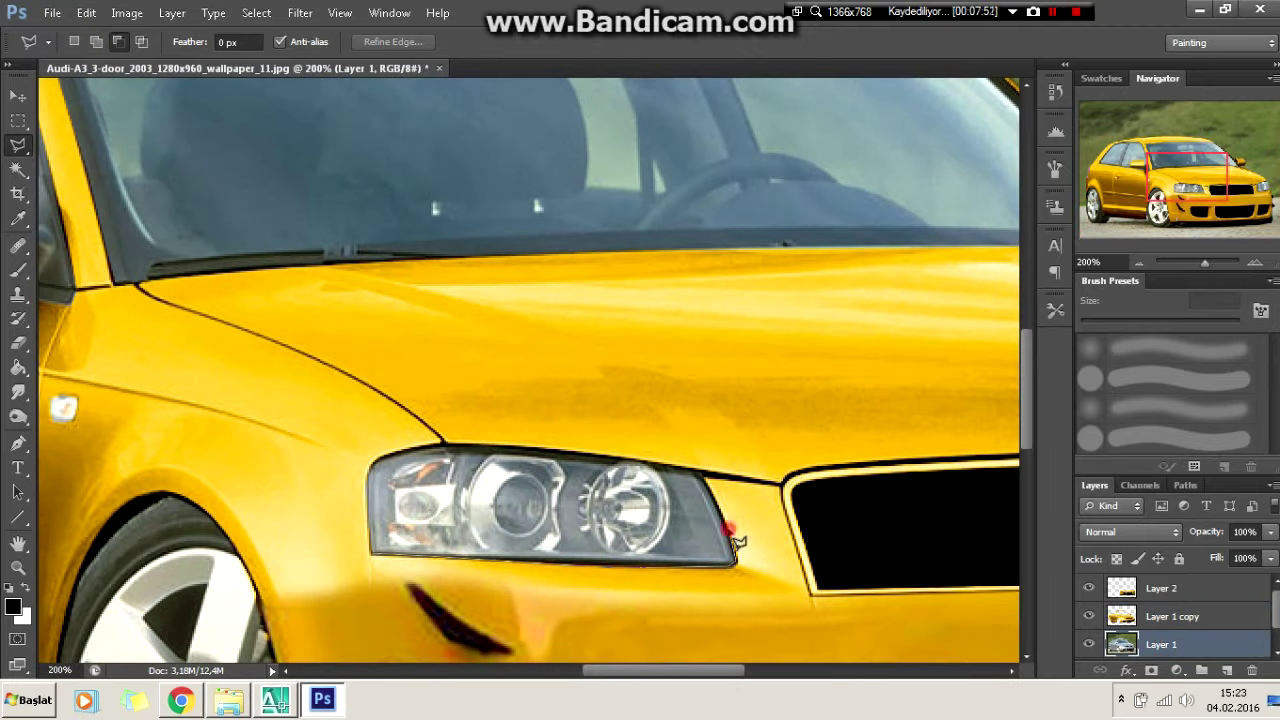
{"action": "left_click", "coordinate": [370, 485]}
{"action": "scroll", "coordinate": [400, 300], "scroll_direction": "right", "scroll_amount": 5}
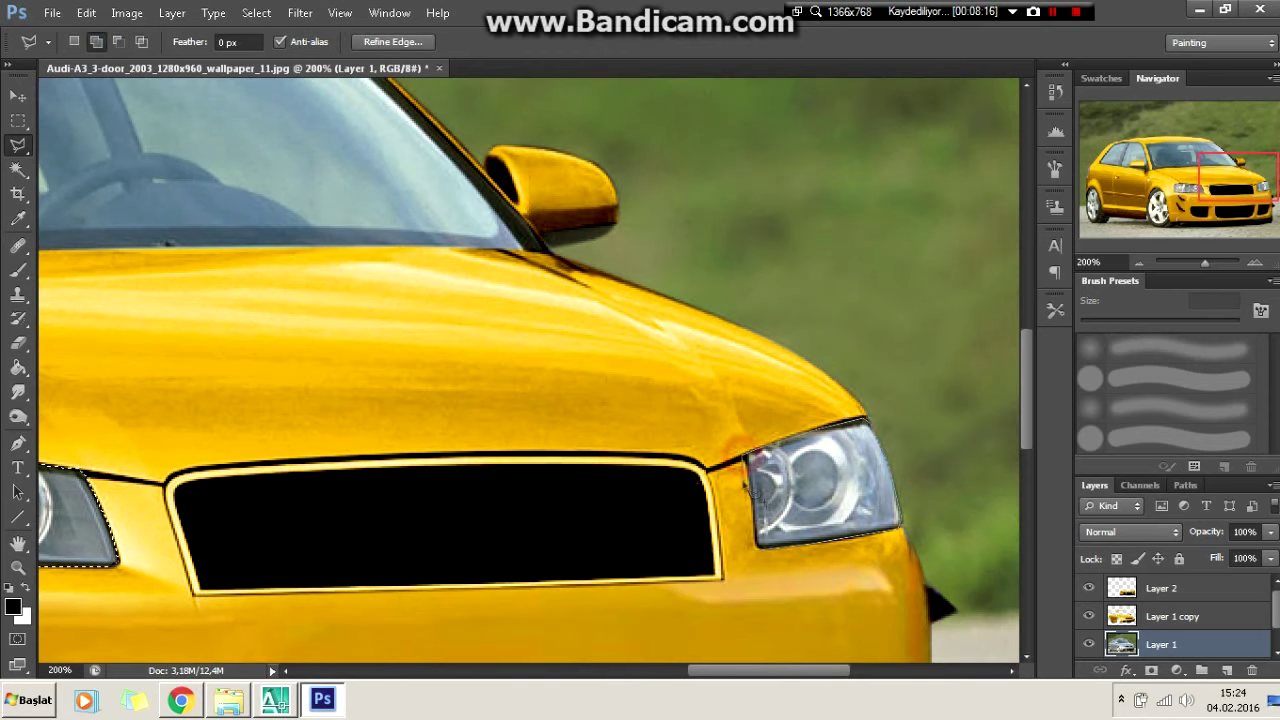
{"action": "left_click", "coordinate": [757, 535]}
{"action": "key", "text": "ctrl+0"}
{"action": "left_click", "coordinate": [126, 12]}
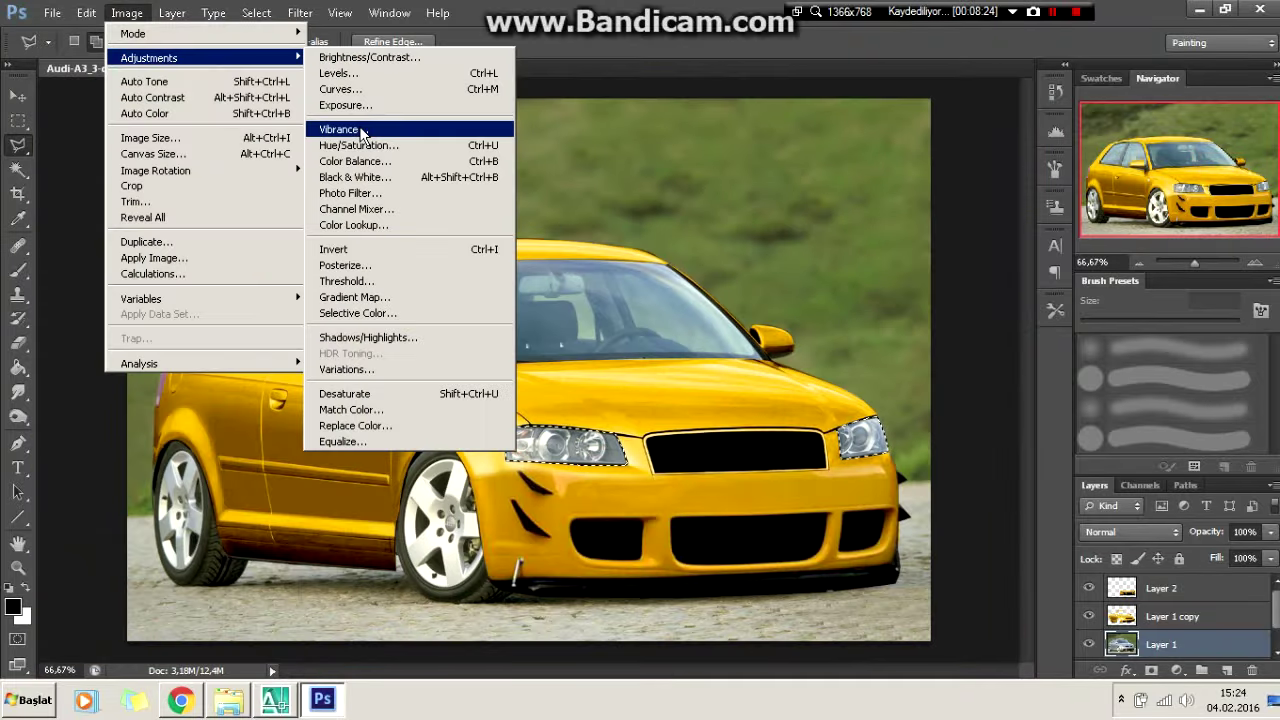
{"action": "left_click", "coordinate": [338, 73]}
{"action": "left_click_drag", "start_coordinate": [997, 451], "coordinate": [1051, 451]}
{"action": "left_click", "coordinate": [1183, 263]}
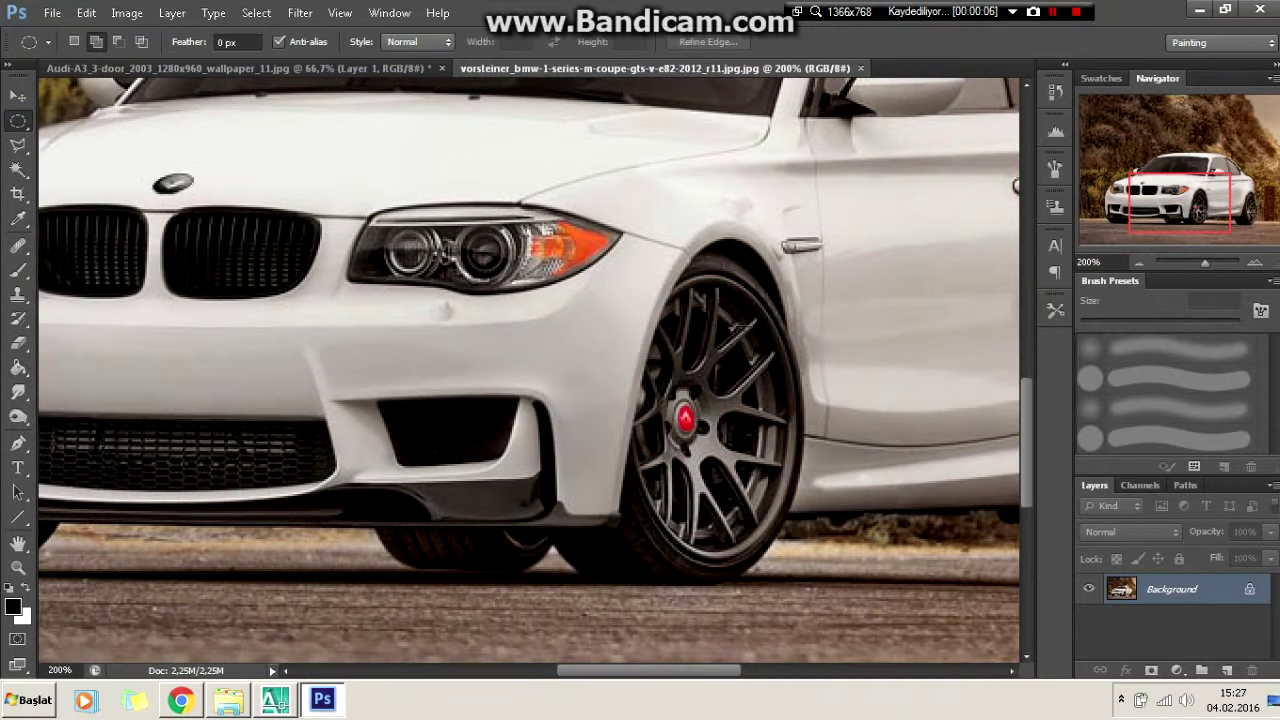
Select the BMW's front wheel with an ellipse, extending the selection under the bumper.
{"action": "left_click_drag", "start_coordinate": [592, 262], "coordinate": [815, 530]}
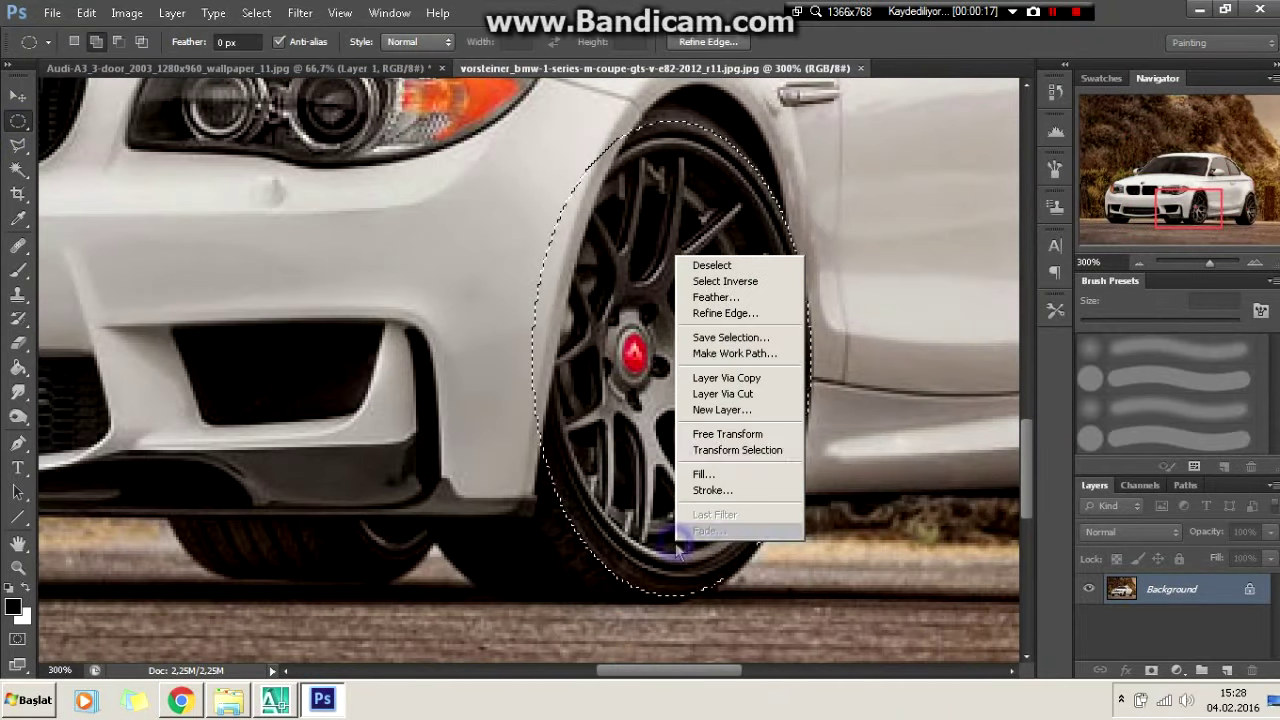
{"action": "left_click", "coordinate": [698, 496]}
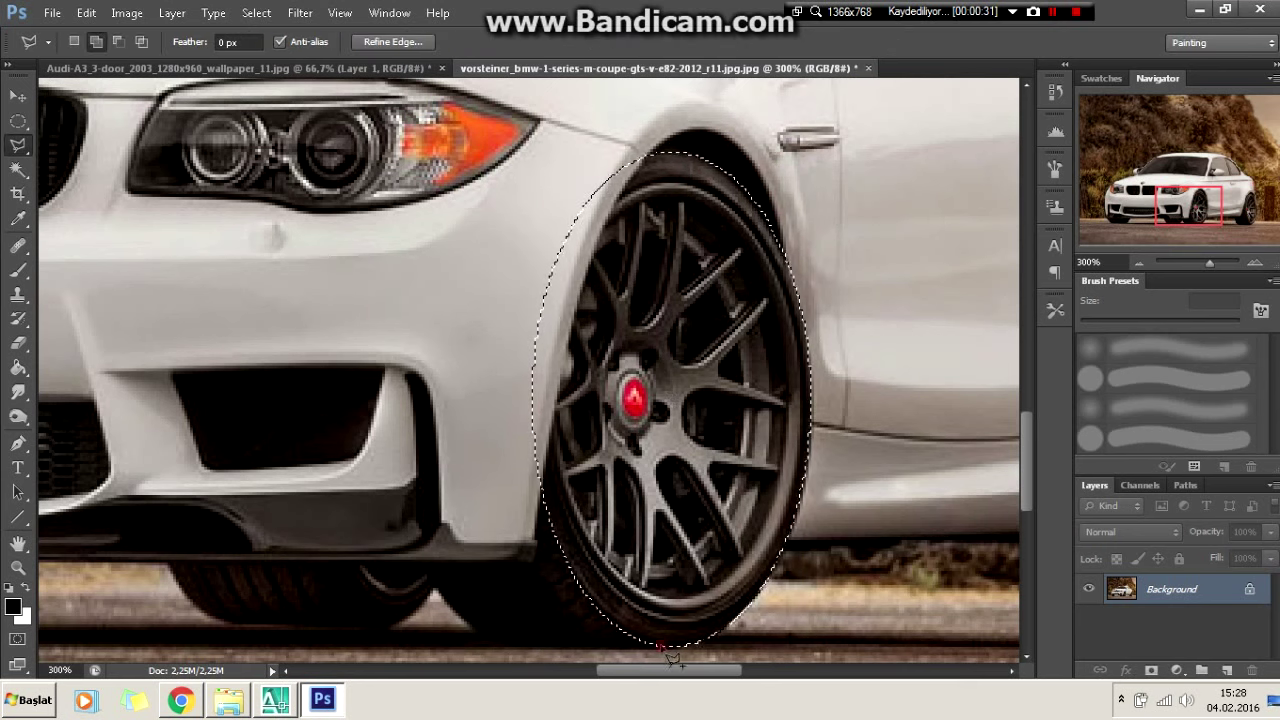
{"action": "left_click_drag", "start_coordinate": [672, 657], "coordinate": [552, 505]}
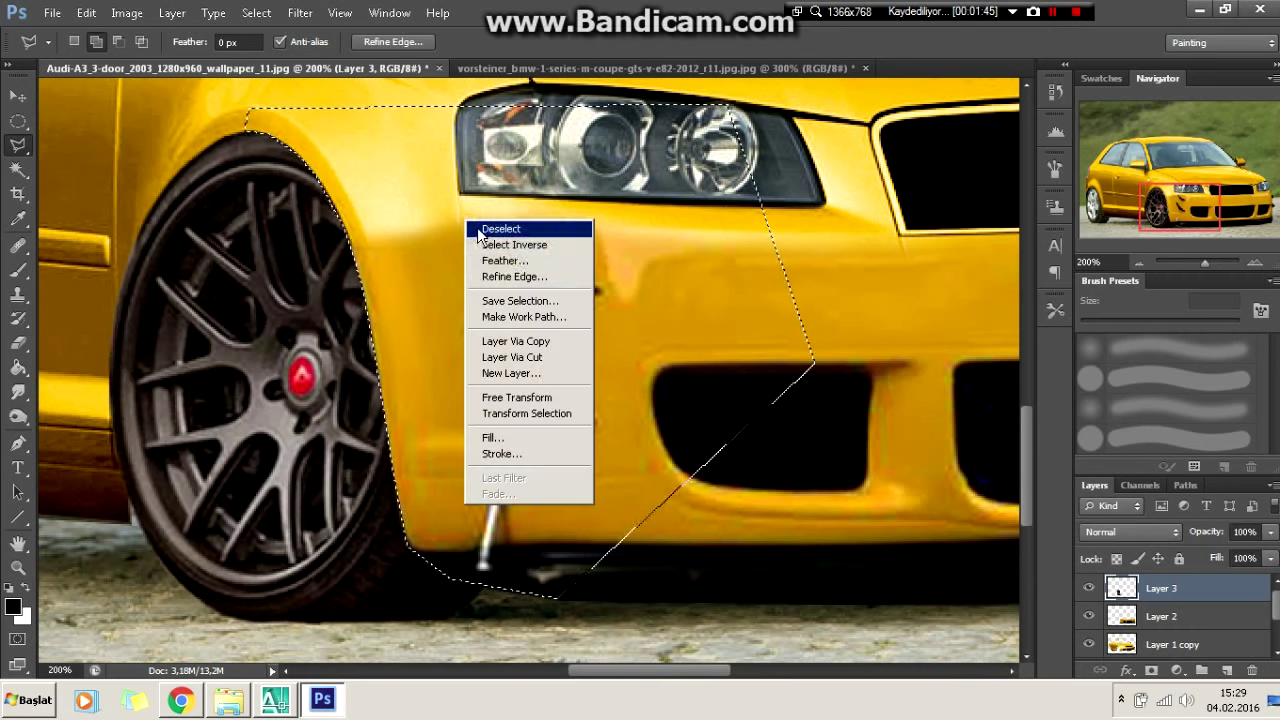
{"action": "key", "text": "ctrl+minus"}
{"action": "key", "text": "ctrl+minus"}
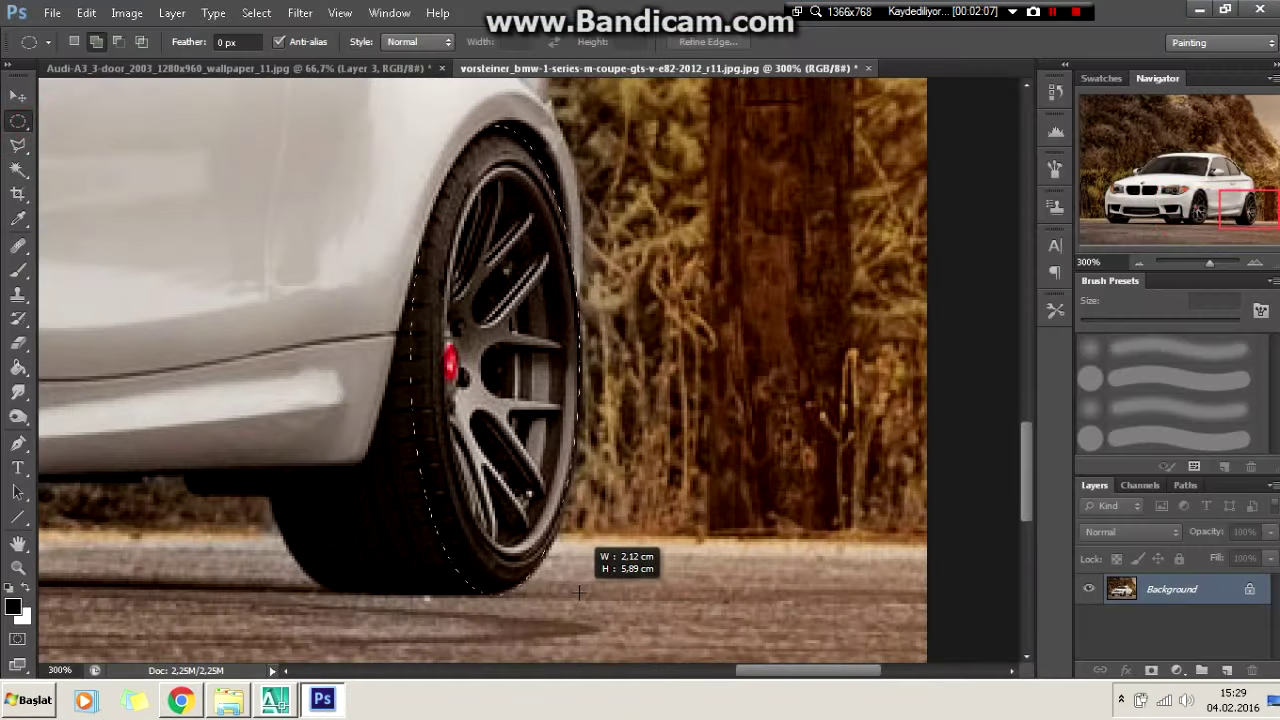
Select the BMW's rear wheel and copy it.
{"action": "right_click", "coordinate": [540, 342]}
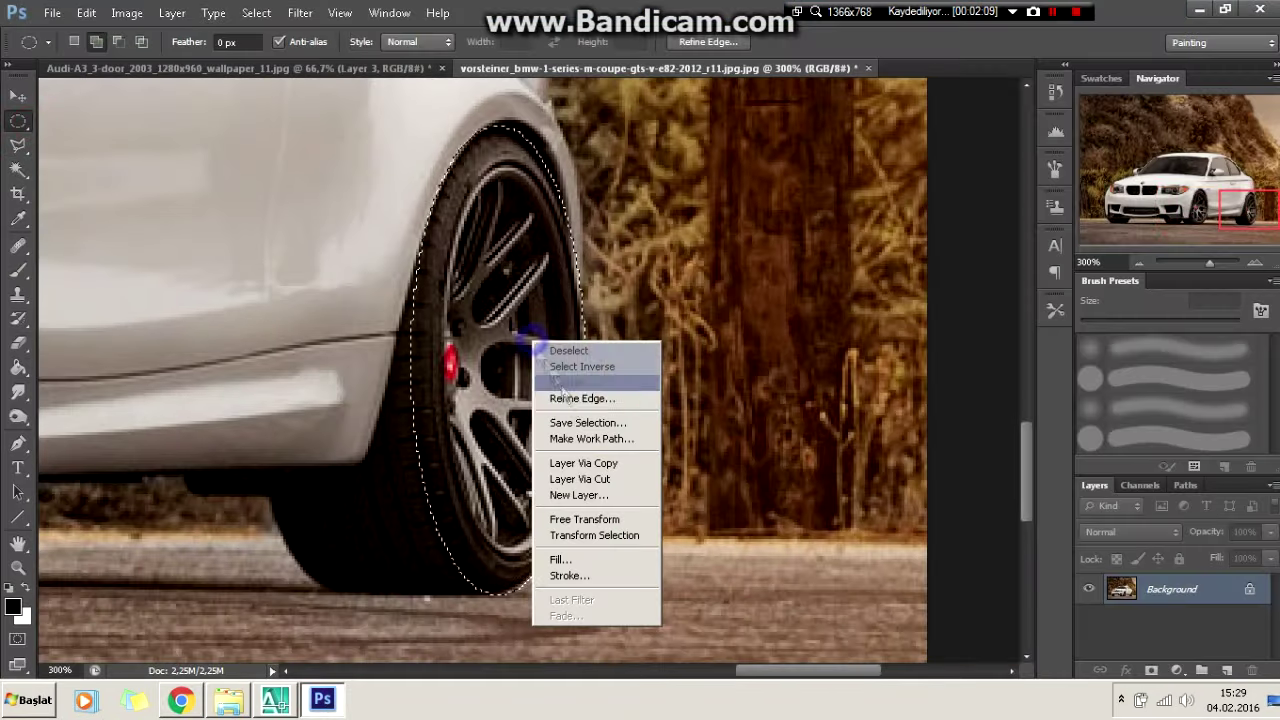
{"action": "left_click", "coordinate": [600, 537]}
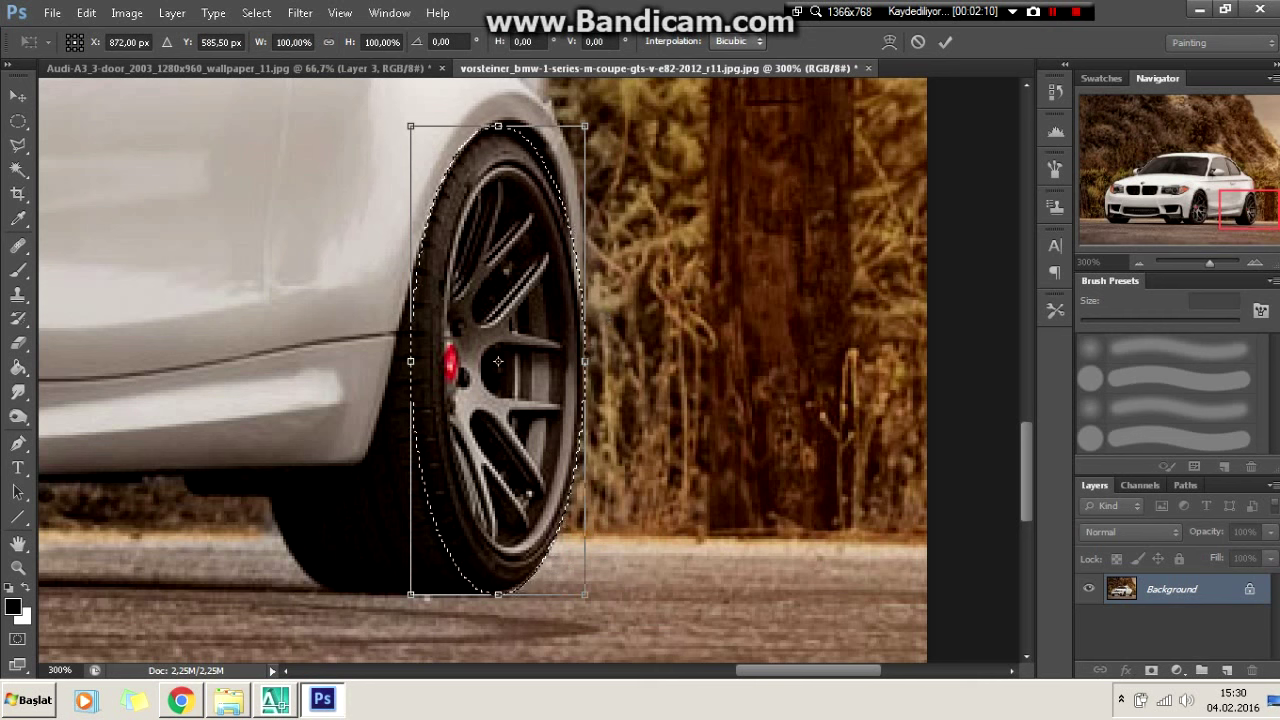
{"action": "left_click", "coordinate": [946, 42]}
{"action": "left_click", "coordinate": [285, 522]}
{"action": "left_click", "coordinate": [270, 468]}
{"action": "left_click", "coordinate": [372, 466]}
{"action": "left_click", "coordinate": [400, 360]}
{"action": "double_click", "coordinate": [485, 137]}
{"action": "key", "text": "ctrl+c"}
Paste the wheel into the Audi photo as Layer 4 and flip it horizontally.
{"action": "left_click", "coordinate": [242, 68]}
{"action": "key", "text": "ctrl+v"}
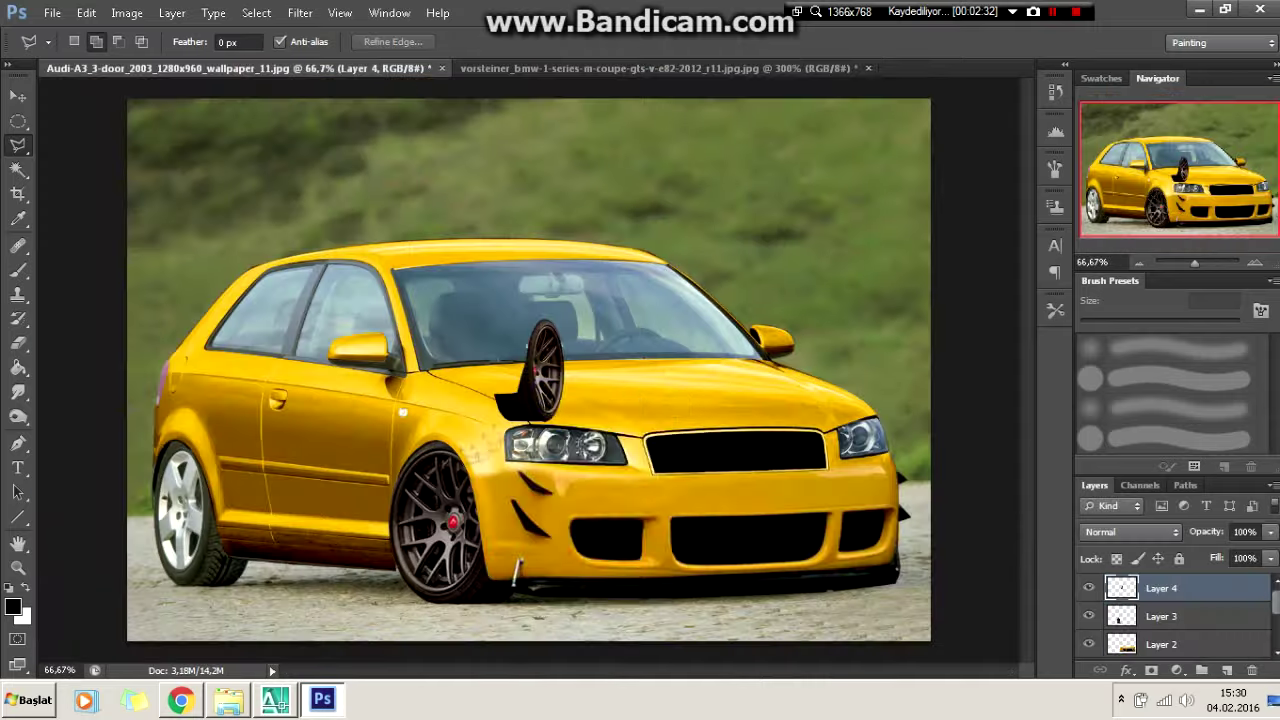
{"action": "key", "text": "ctrl+t"}
{"action": "right_click", "coordinate": [545, 362]}
{"action": "left_click", "coordinate": [600, 589]}
{"action": "key", "text": "ctrl+plus"}
{"action": "key", "text": "ctrl+plus"}
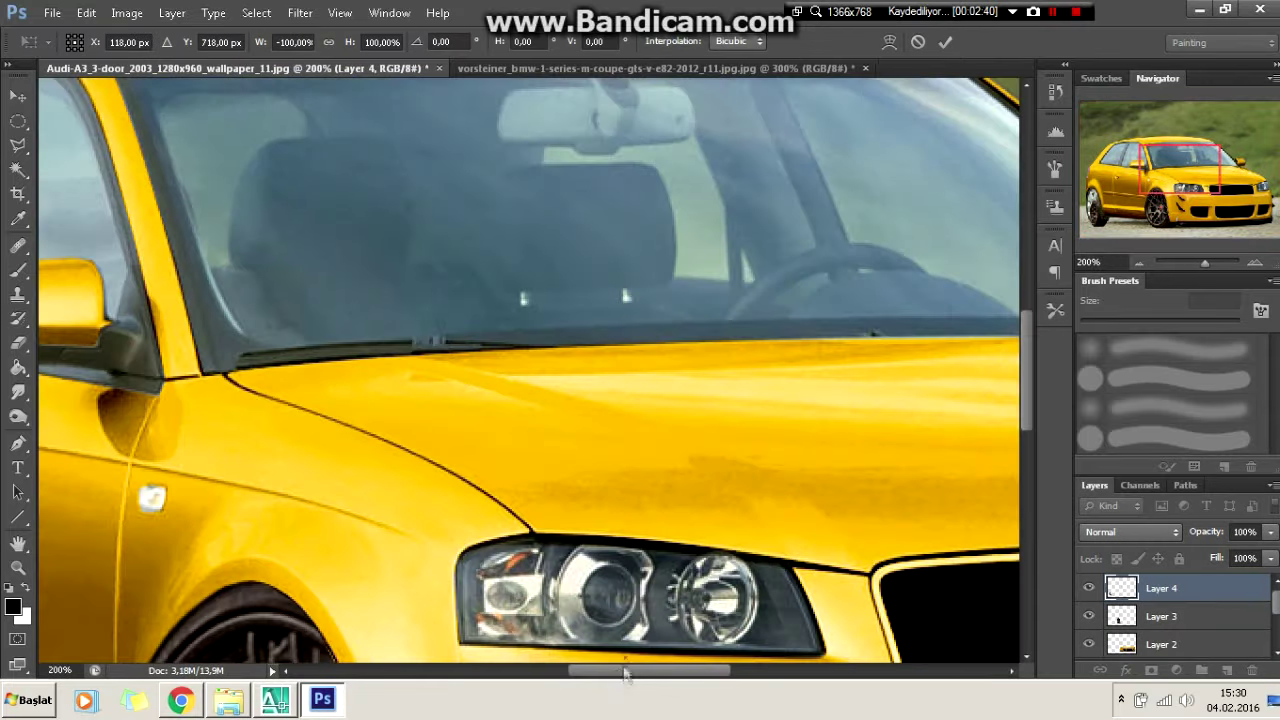
Scale and move the flipped wheel over the Audi's rear wheel.
{"action": "left_click_drag", "start_coordinate": [1178, 170], "coordinate": [1108, 200]}
{"action": "left_click_drag", "start_coordinate": [560, 414], "coordinate": [560, 162]}
{"action": "left_click_drag", "start_coordinate": [480, 400], "coordinate": [427, 400]}
{"action": "left_click_drag", "start_coordinate": [691, 400], "coordinate": [713, 386]}
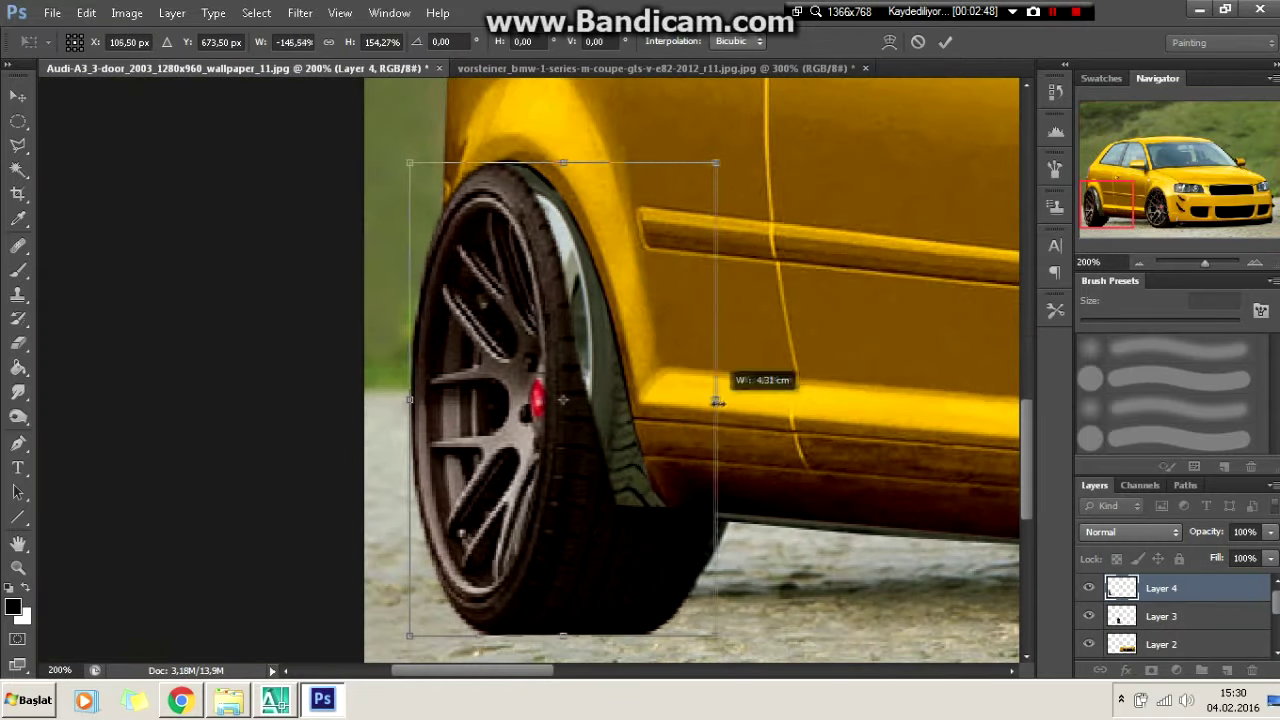
{"action": "left_click_drag", "start_coordinate": [560, 420], "coordinate": [578, 410]}
{"action": "left_click_drag", "start_coordinate": [743, 389], "coordinate": [768, 389]}
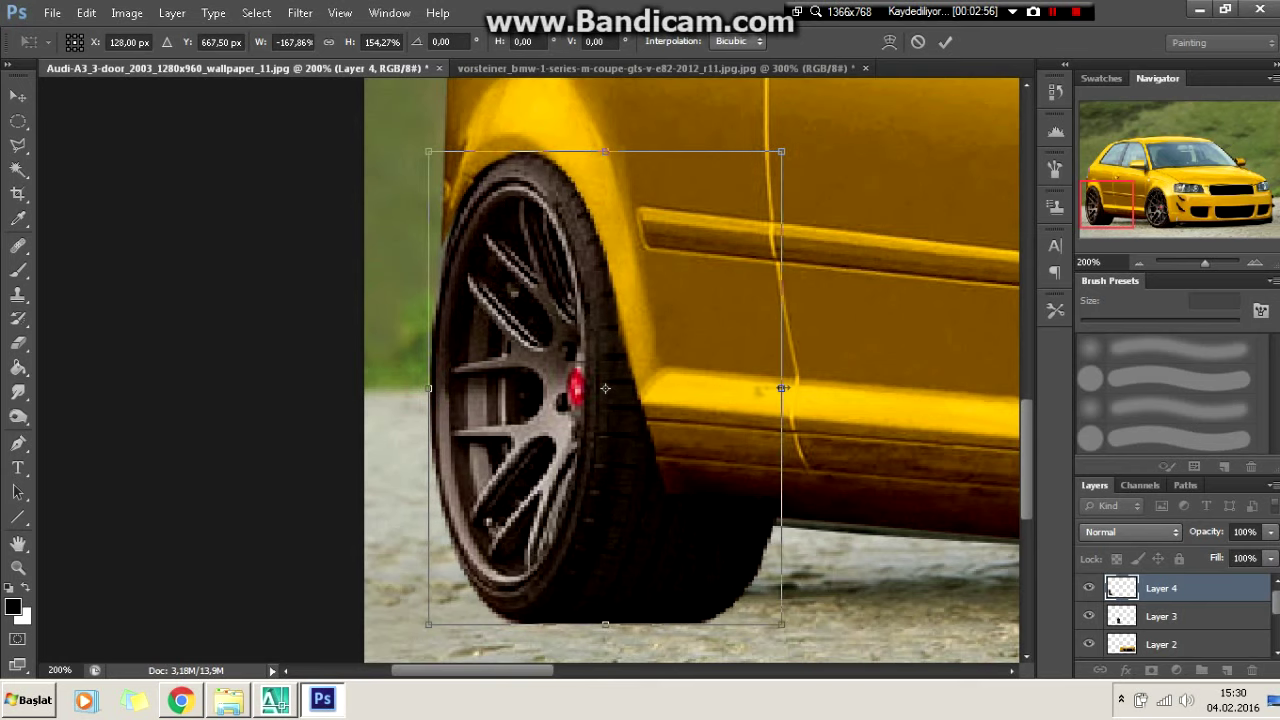
{"action": "left_click", "coordinate": [945, 42]}
Narrow the rear wheel to about 95% width, then hide it to outline the arch.
{"action": "key", "text": "ctrl+minus"}
{"action": "key", "text": "ctrl+plus"}
{"action": "right_click", "coordinate": [430, 350]}
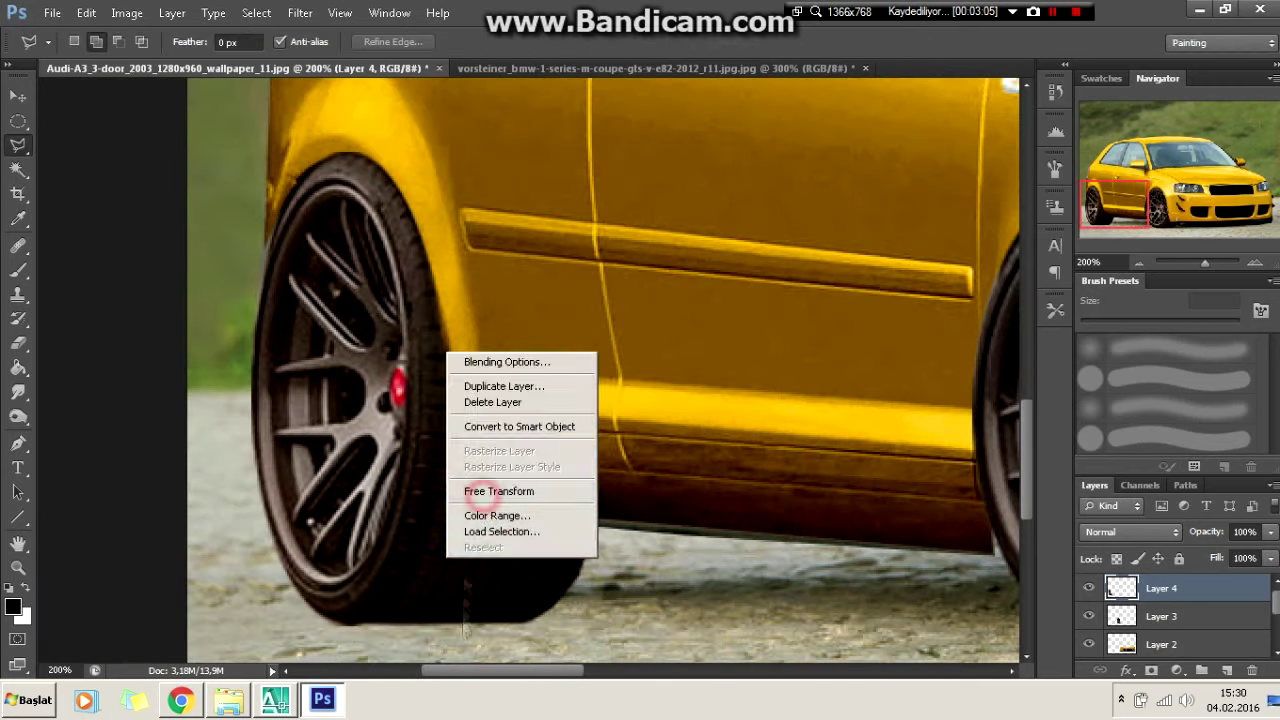
{"action": "left_click", "coordinate": [470, 491]}
{"action": "right_click", "coordinate": [606, 172]}
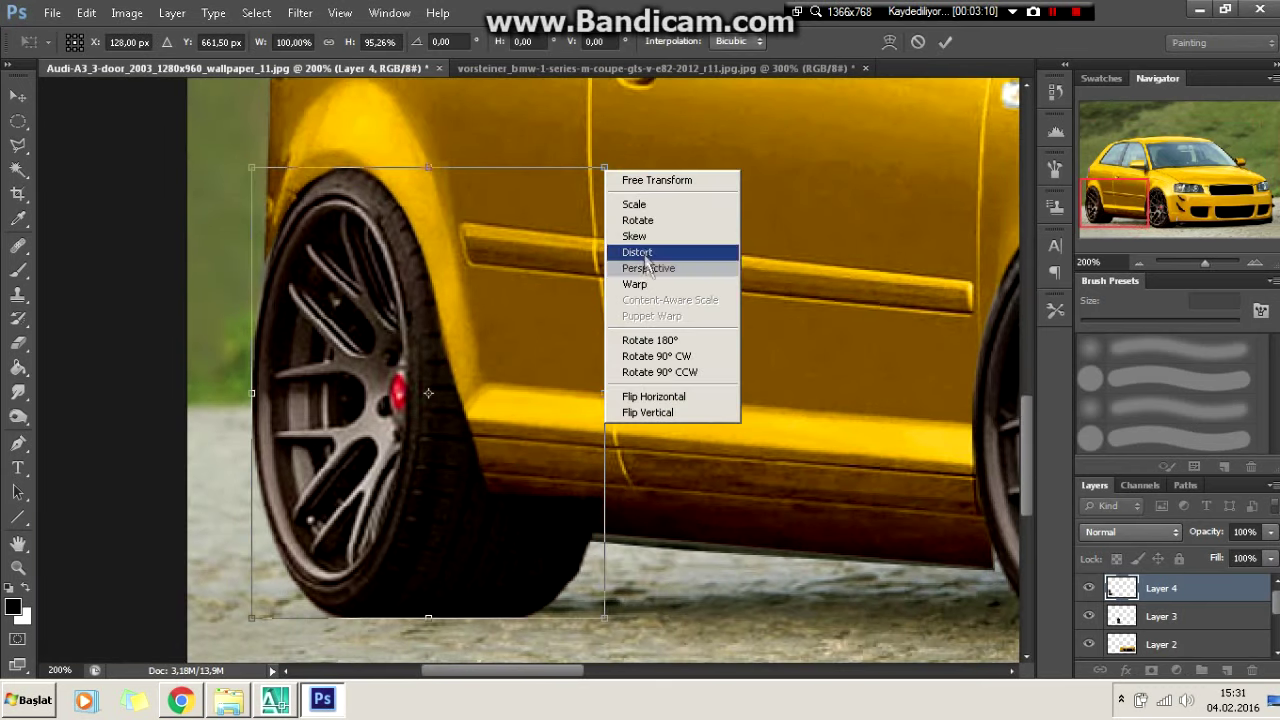
{"action": "left_click", "coordinate": [657, 180]}
{"action": "left_click_drag", "start_coordinate": [604, 393], "coordinate": [585, 394]}
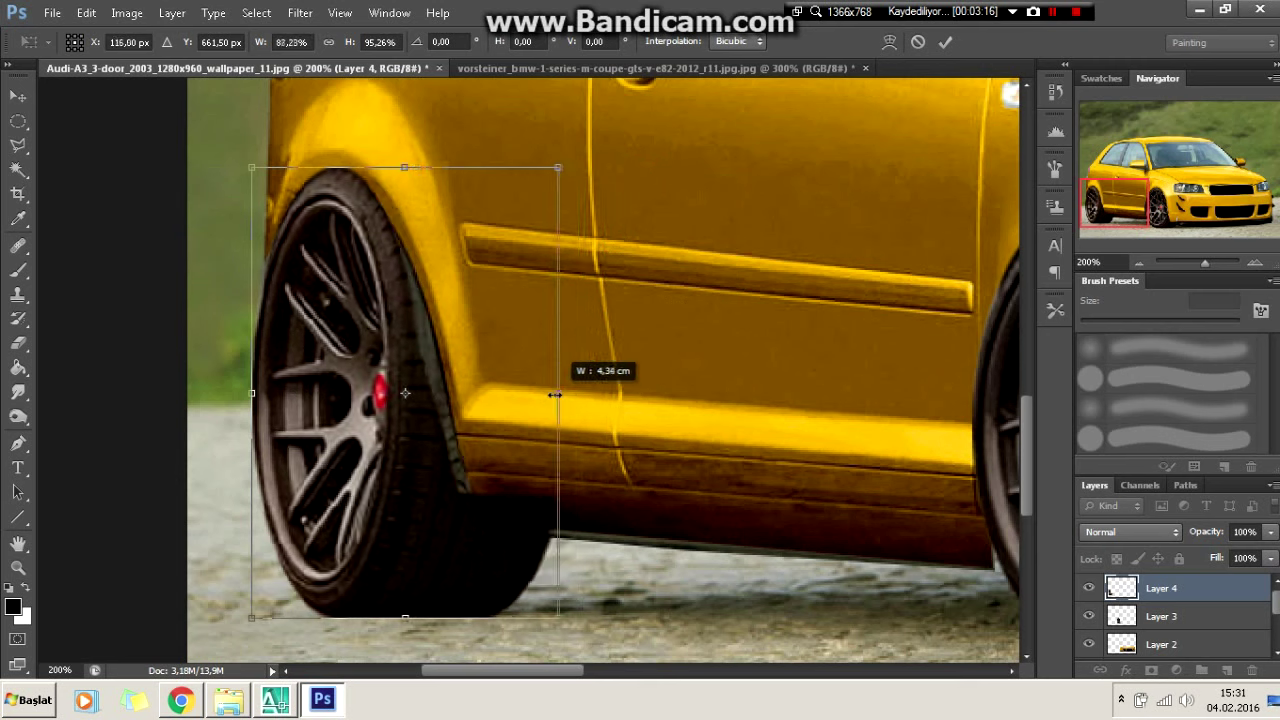
{"action": "left_click", "coordinate": [945, 42]}
{"action": "left_click", "coordinate": [1089, 588]}
{"action": "left_click", "coordinate": [990, 568]}
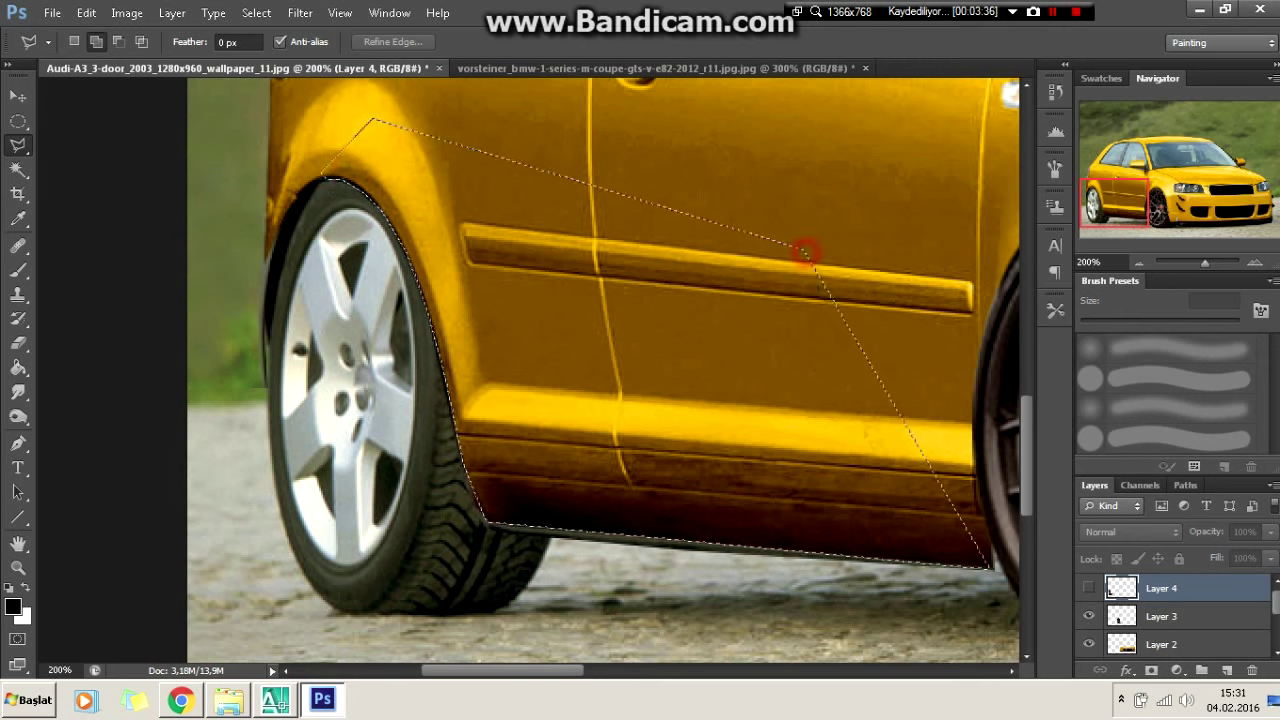
Delete the part of the new wheel overlapping the rear arch bodywork.
{"action": "left_click", "coordinate": [990, 568]}
{"action": "left_click", "coordinate": [1089, 588]}
{"action": "right_click", "coordinate": [560, 235]}
{"action": "key", "text": "Delete"}
{"action": "key", "text": "ctrl+d"}
{"action": "key", "text": "e"}
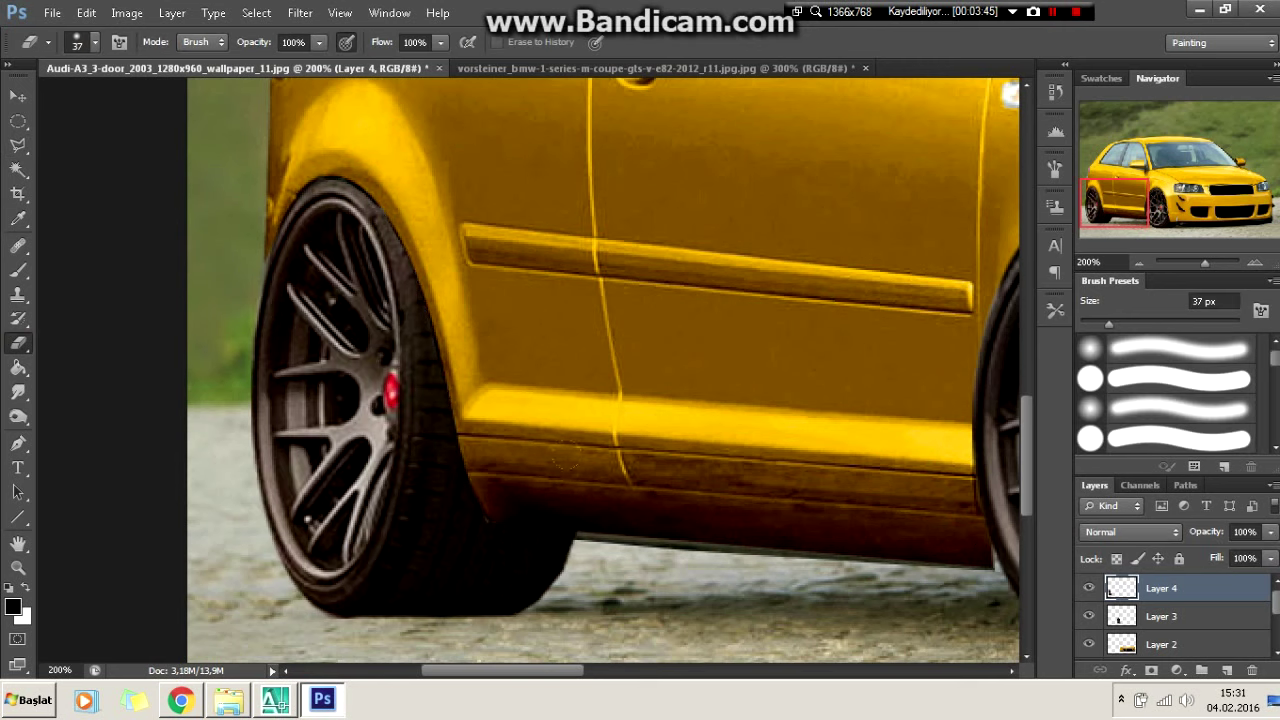
{"action": "key", "text": "l"}
Fill the area under the sill between the wheels with black as a shadow.
{"action": "left_click_drag", "start_coordinate": [368, 622], "coordinate": [158, 562]}
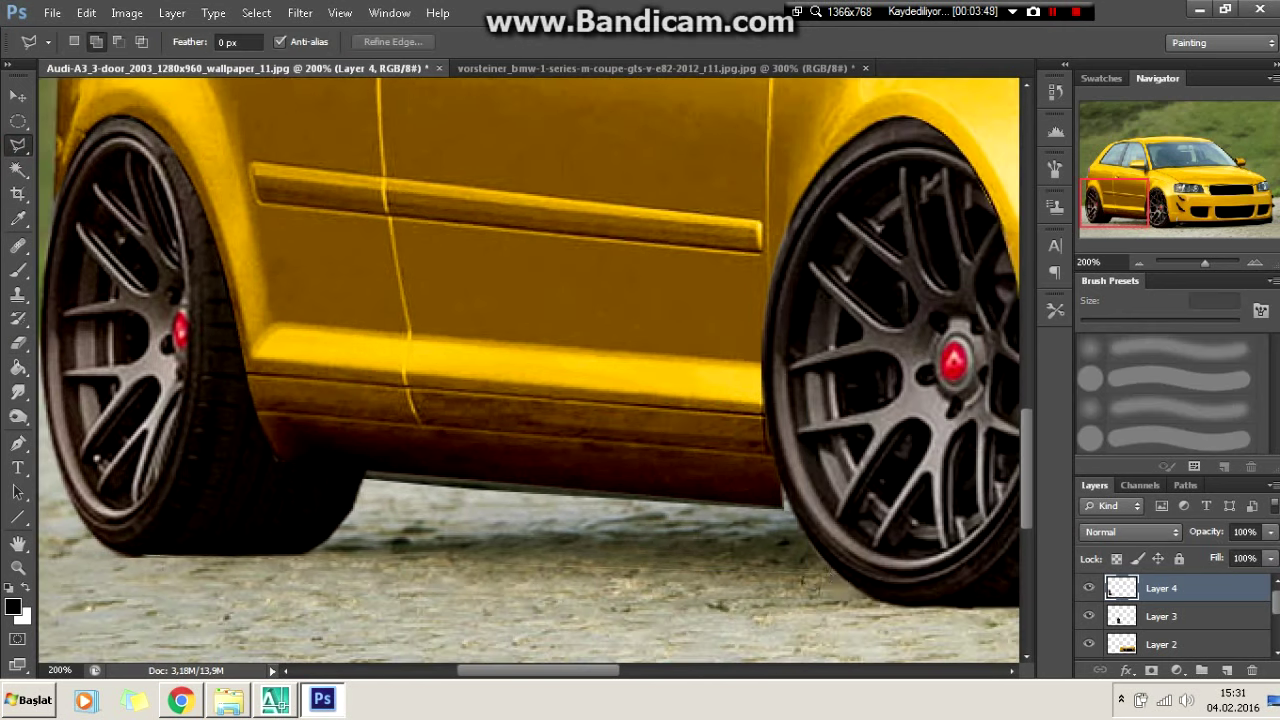
{"action": "left_click", "coordinate": [780, 509]}
{"action": "left_click", "coordinate": [301, 550]}
{"action": "double_click", "coordinate": [160, 553]}
{"action": "key", "text": "b"}
{"action": "key", "text": "alt+BackSpace"}
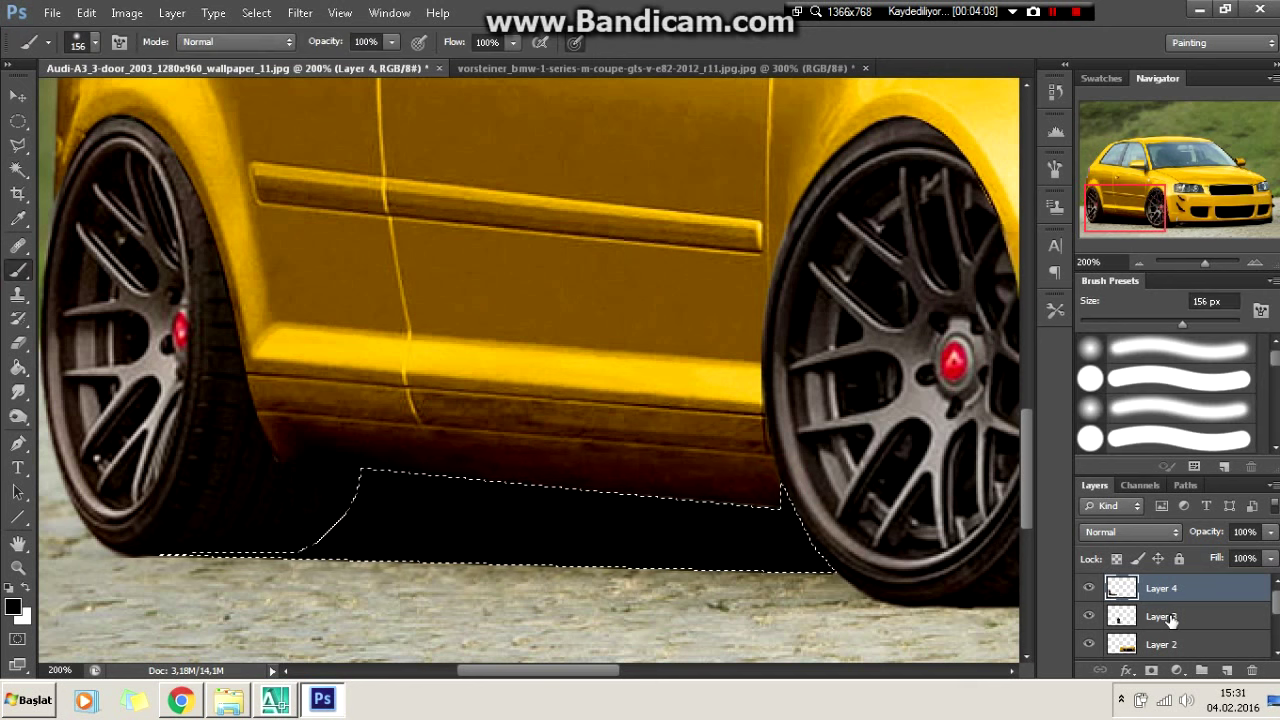
{"action": "left_click", "coordinate": [1160, 617]}
{"action": "key", "text": "ctrl+d"}
{"action": "key", "text": "l"}
{"action": "key", "text": "ctrl+0"}
{"action": "key", "text": "ctrl+1"}
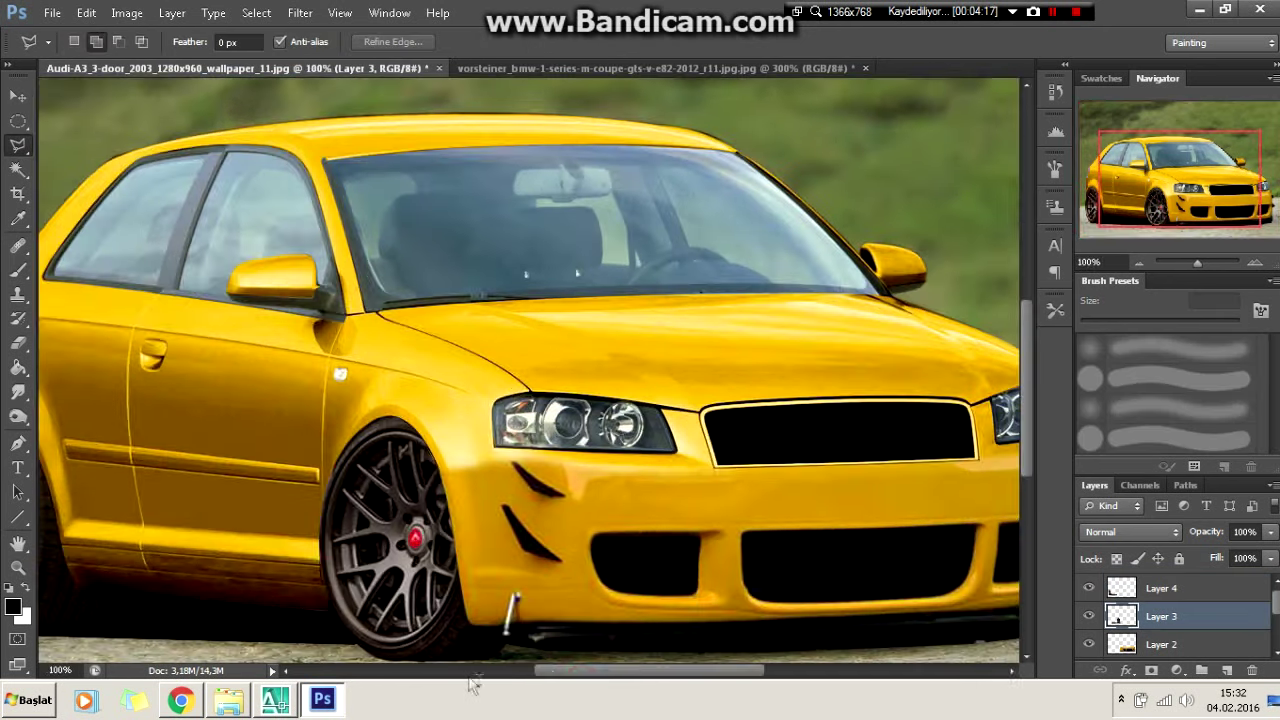
Merge the wheel, shadow and spoiler layers (Layers 2–4) into one layer.
{"action": "key", "text": "alt+bracketleft"}
{"action": "scroll", "coordinate": [530, 370], "scroll_direction": "down", "scroll_amount": 3}
{"action": "scroll", "coordinate": [648, 566], "scroll_direction": "right", "scroll_amount": 3}
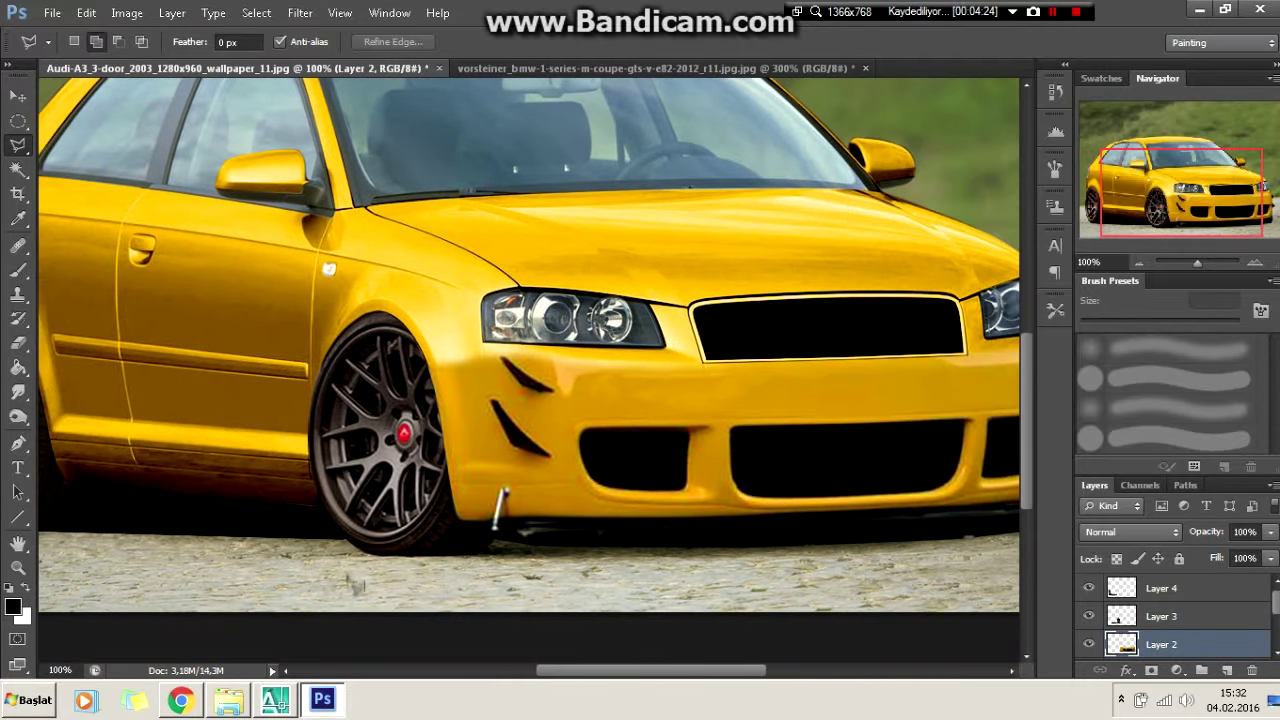
{"action": "scroll", "coordinate": [343, 538], "scroll_direction": "left", "scroll_amount": 4}
{"action": "right_click", "coordinate": [1160, 644]}
{"action": "left_click", "coordinate": [1160, 606]}
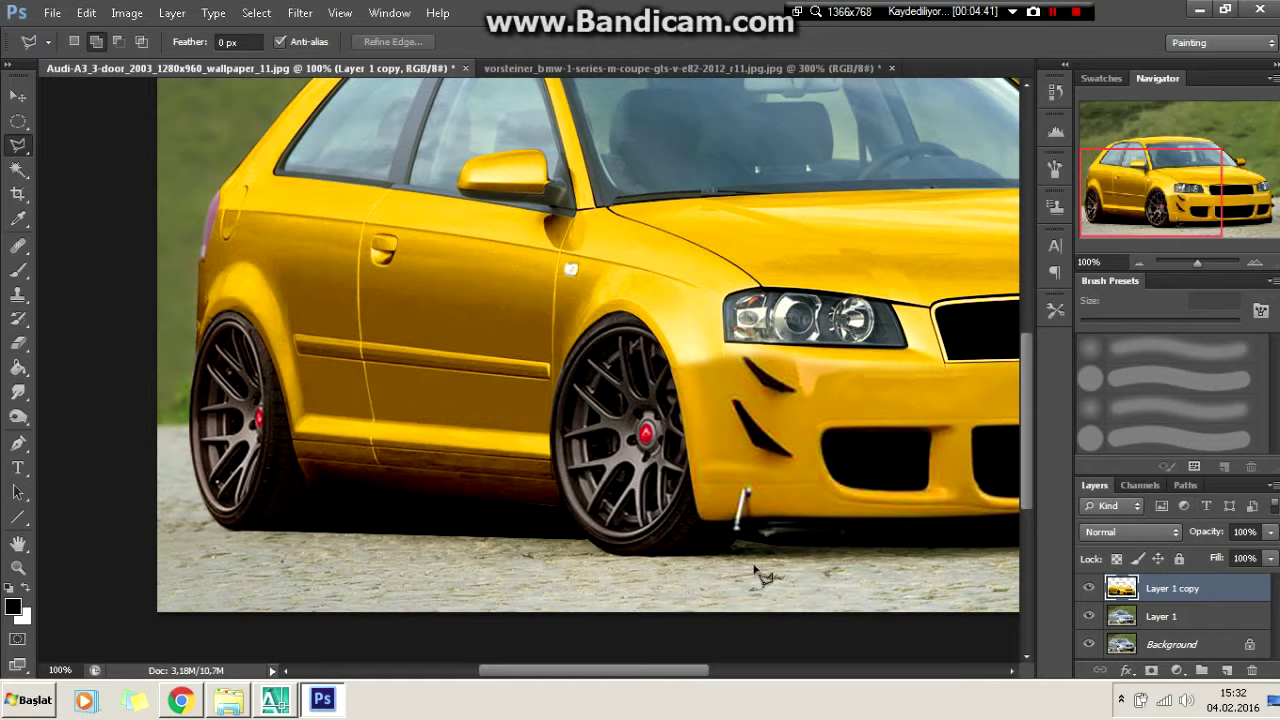